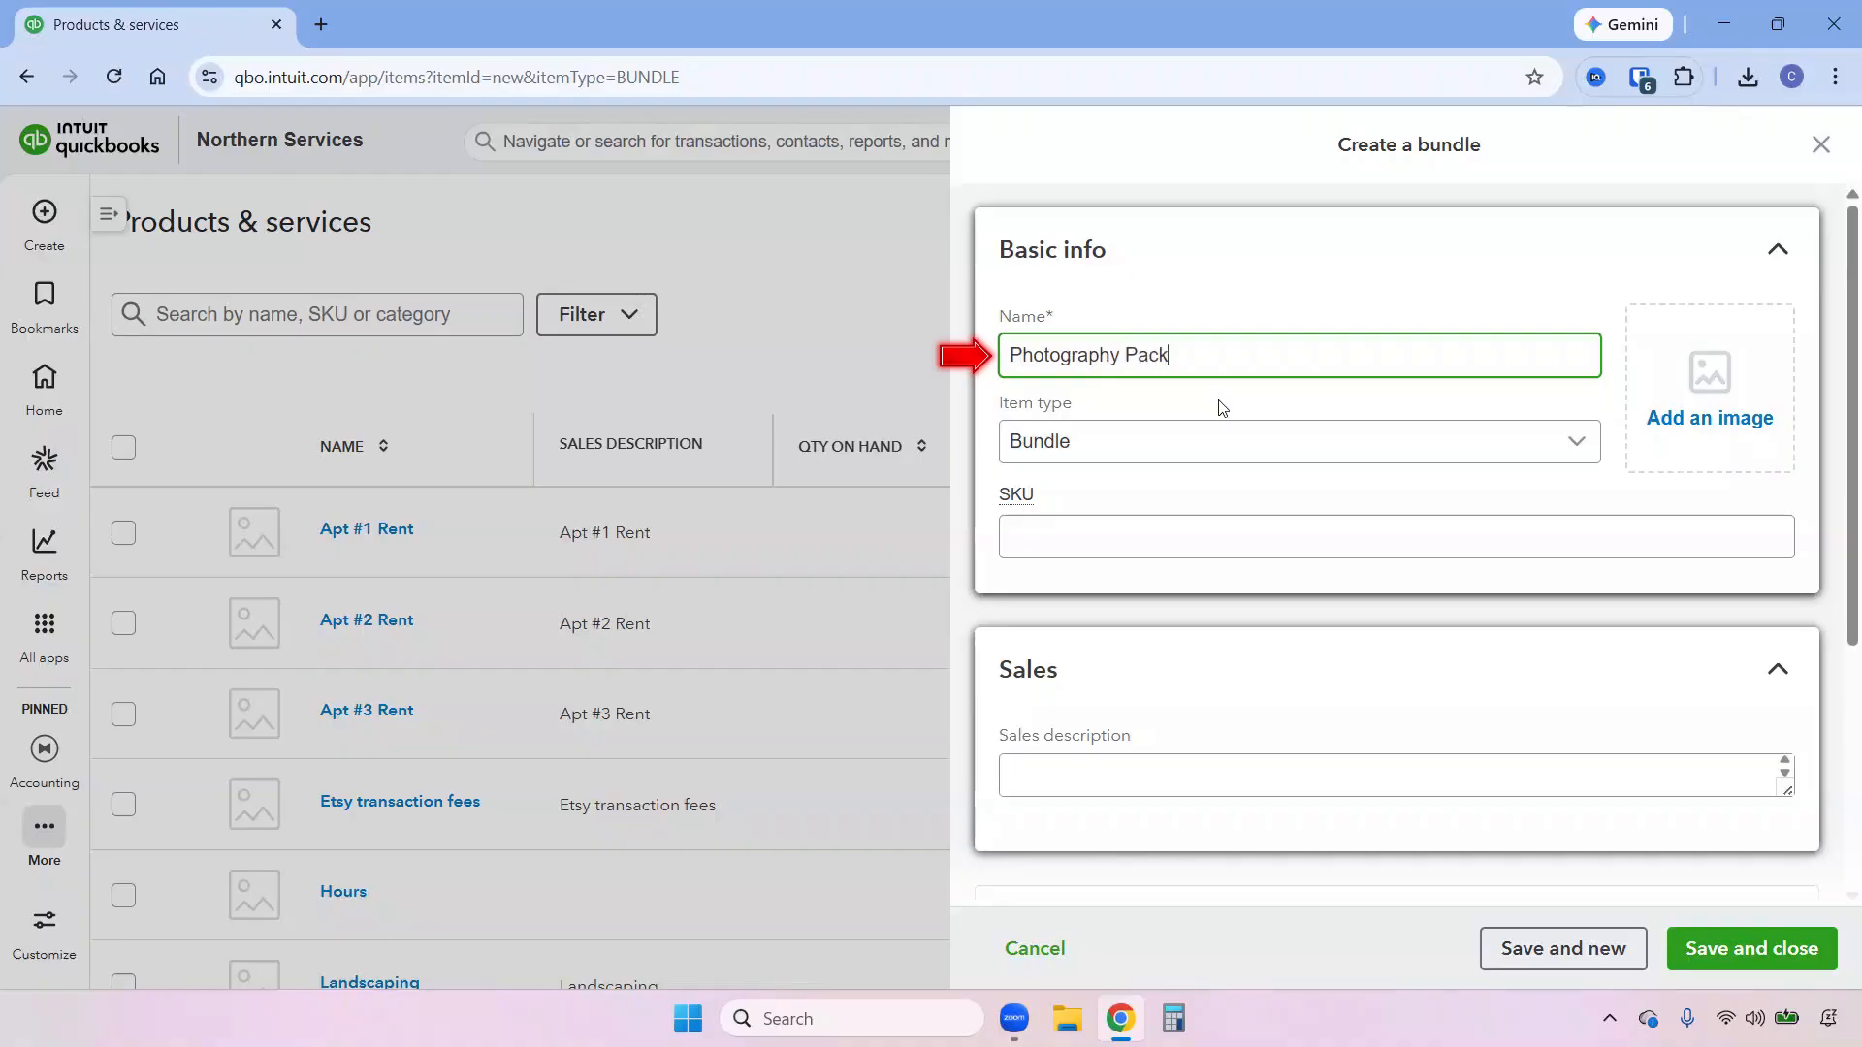
Copy the bundle's name, Photography Package, into its sales description.
{"action": "left_click_drag", "start_coordinate": [1203, 354], "coordinate": [1003, 351]}
{"action": "key", "text": "ctrl+c"}
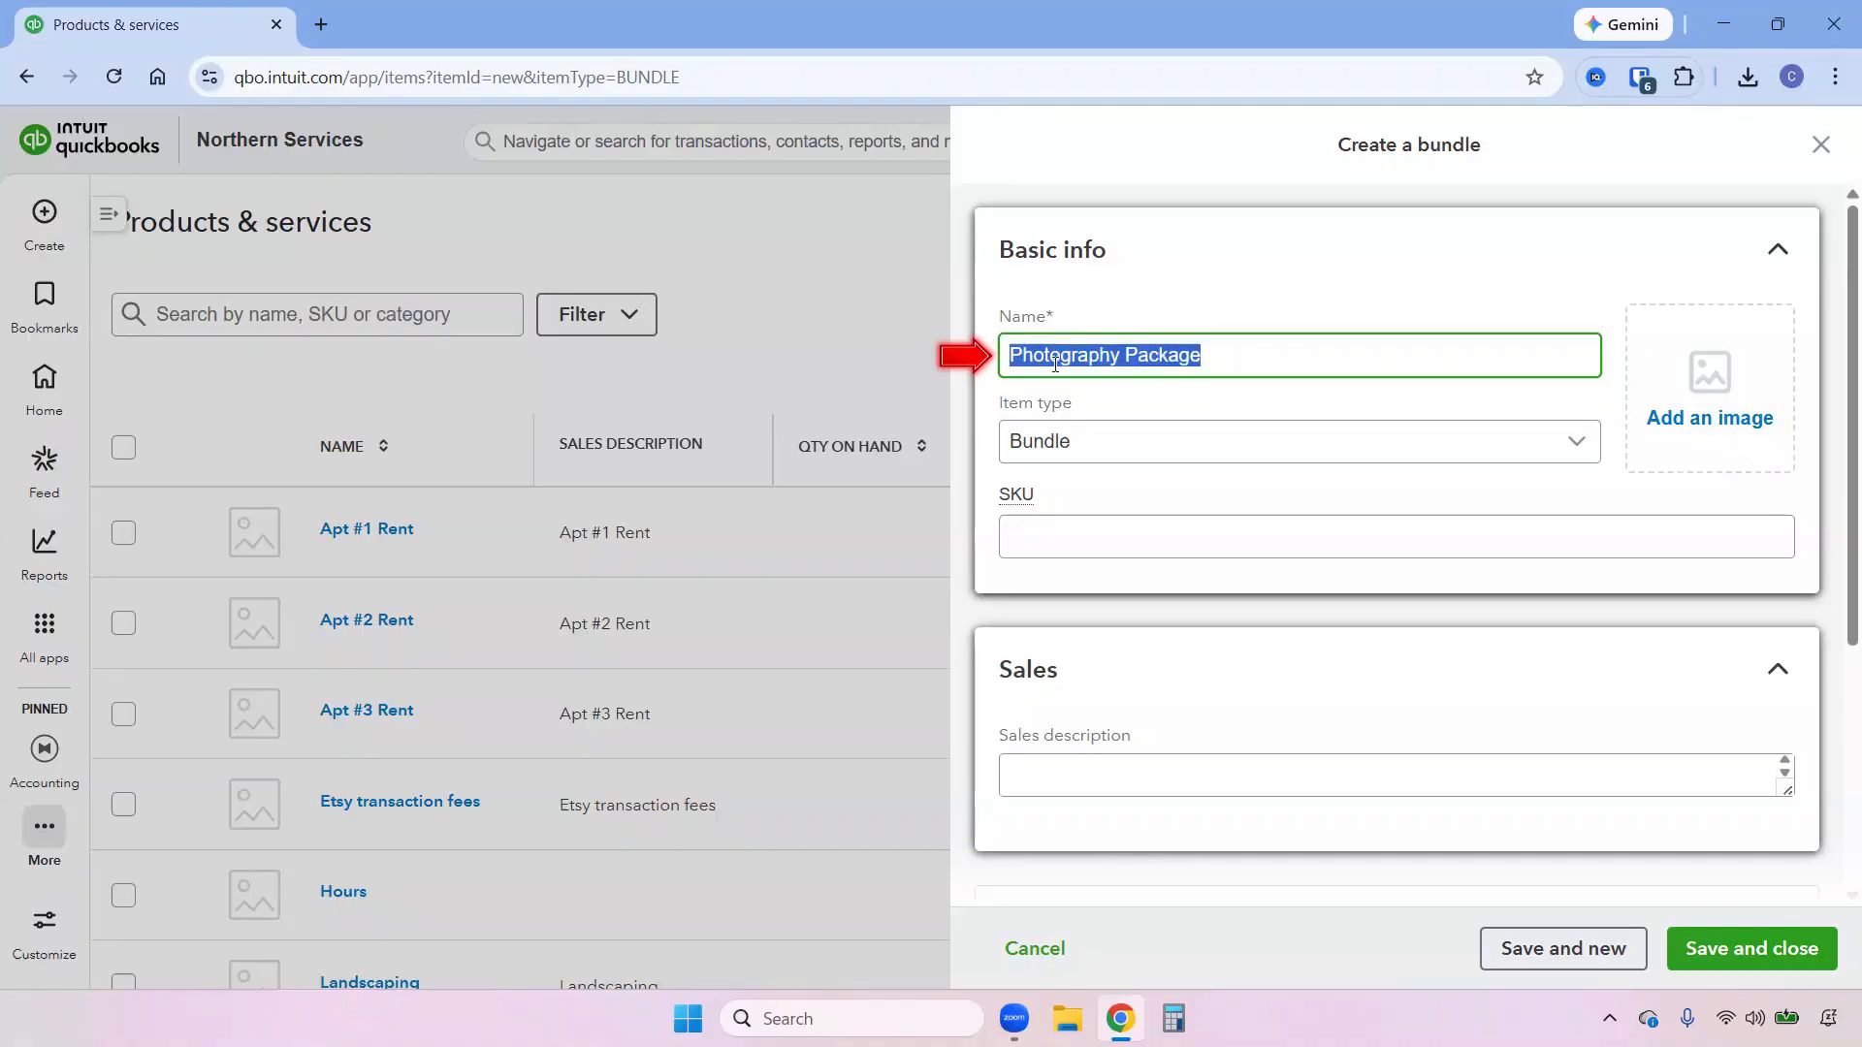
{"action": "left_click", "coordinate": [1142, 774]}
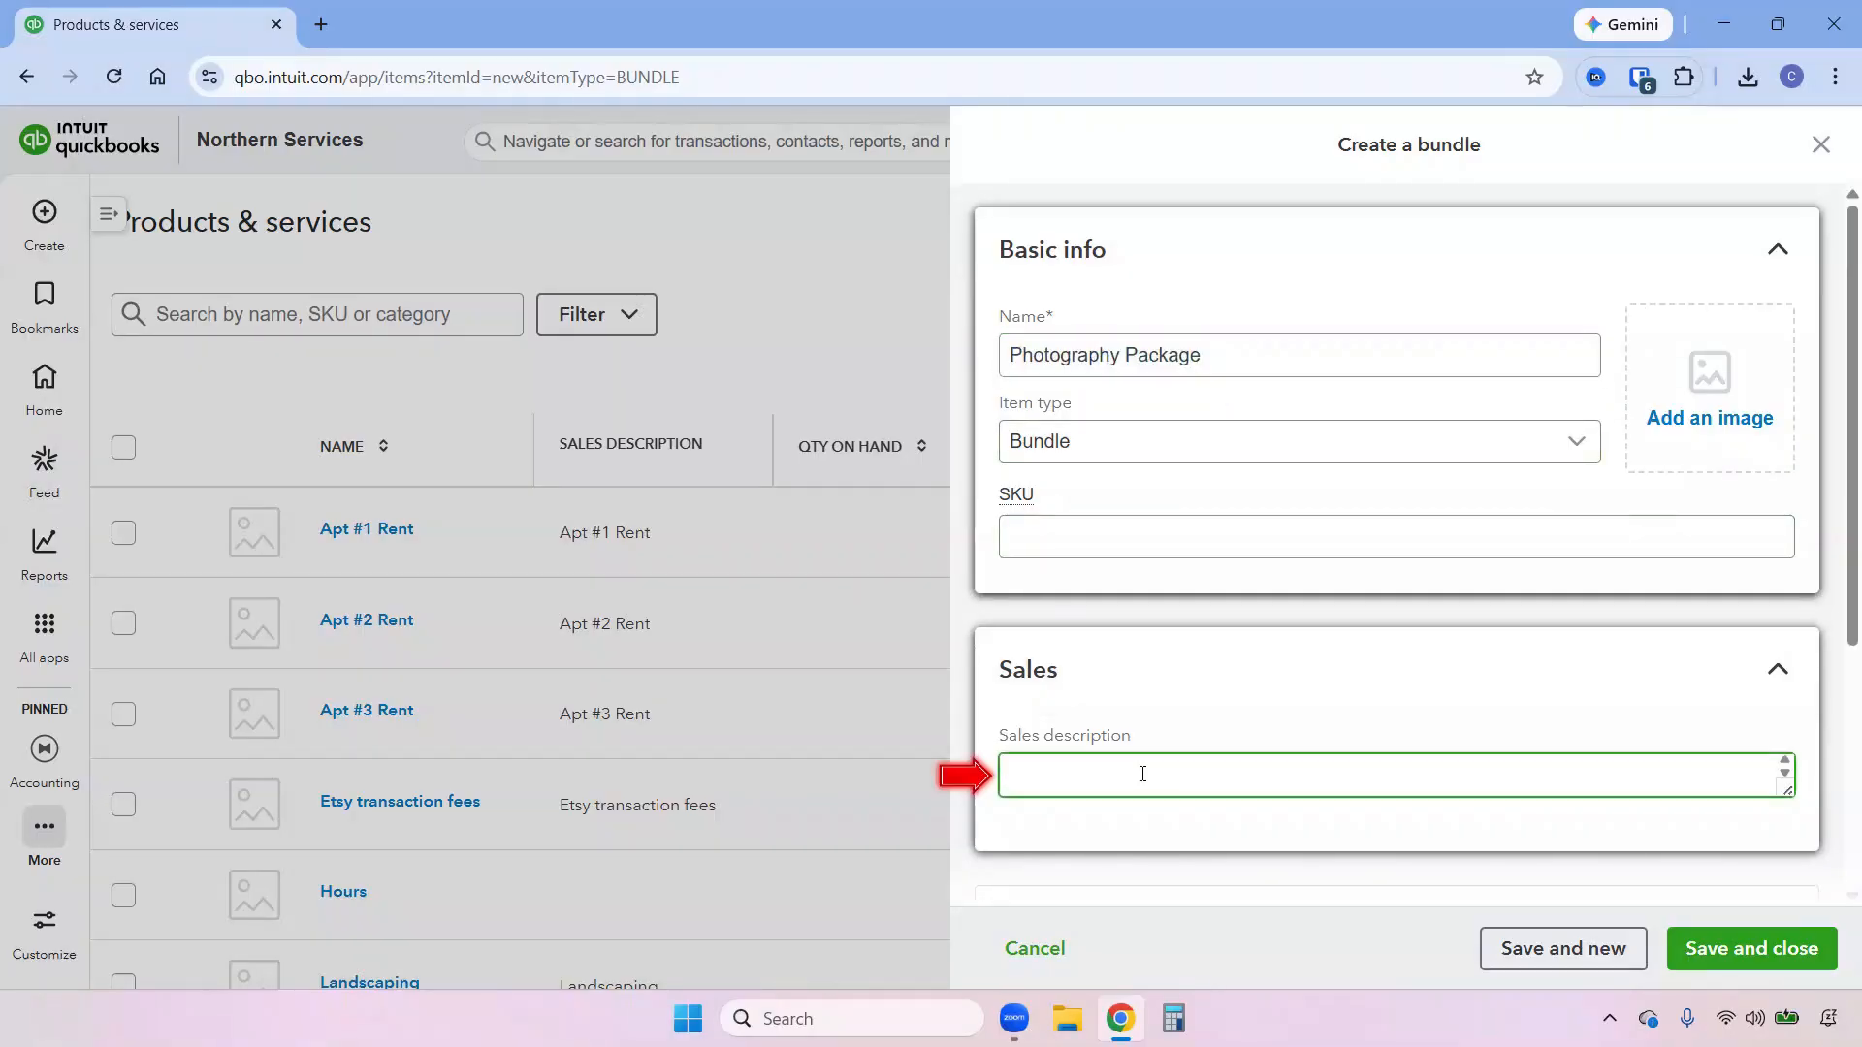
{"action": "key", "text": "ctrl+v"}
{"action": "scroll", "coordinate": [1397, 757], "scroll_direction": "down", "scroll_amount": 4}
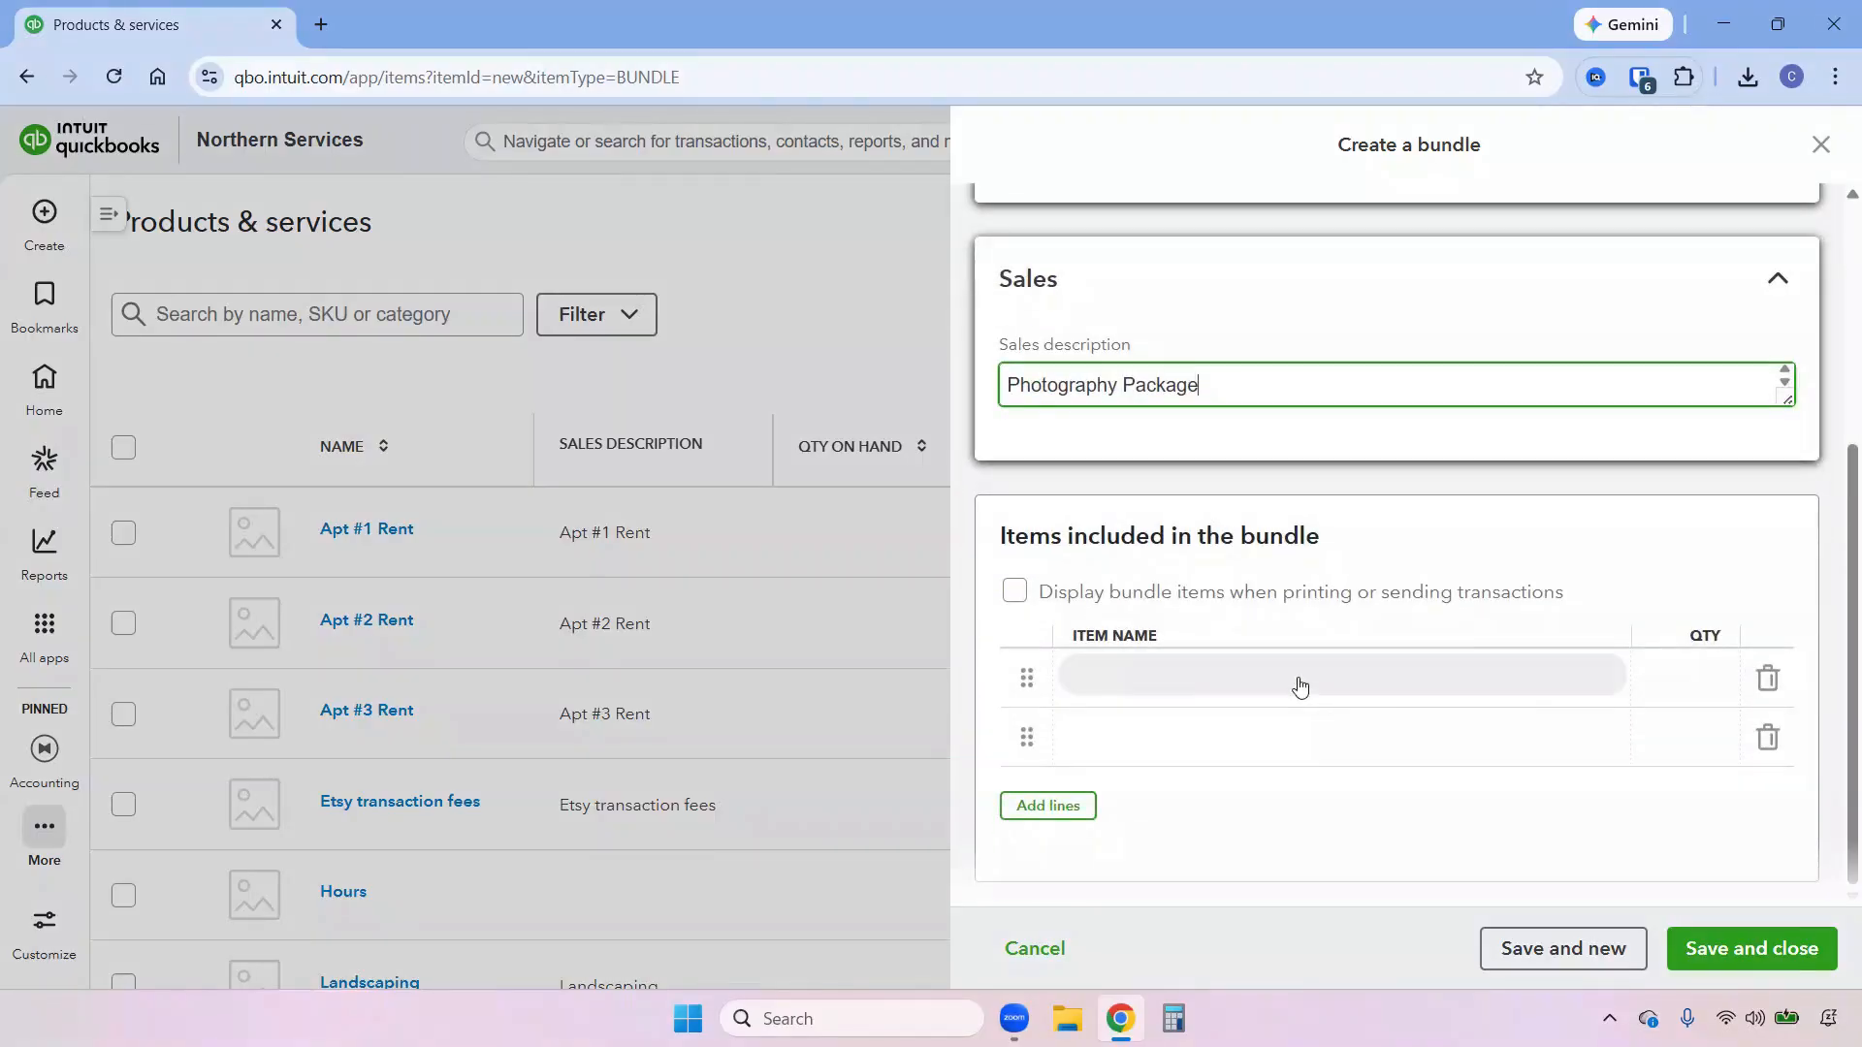
Add Photo Prints and Photo Album as the two items included in the Photography Package bundle.
{"action": "left_click", "coordinate": [1300, 676]}
{"action": "type", "text": "phot"}
{"action": "left_click", "coordinate": [1218, 621]}
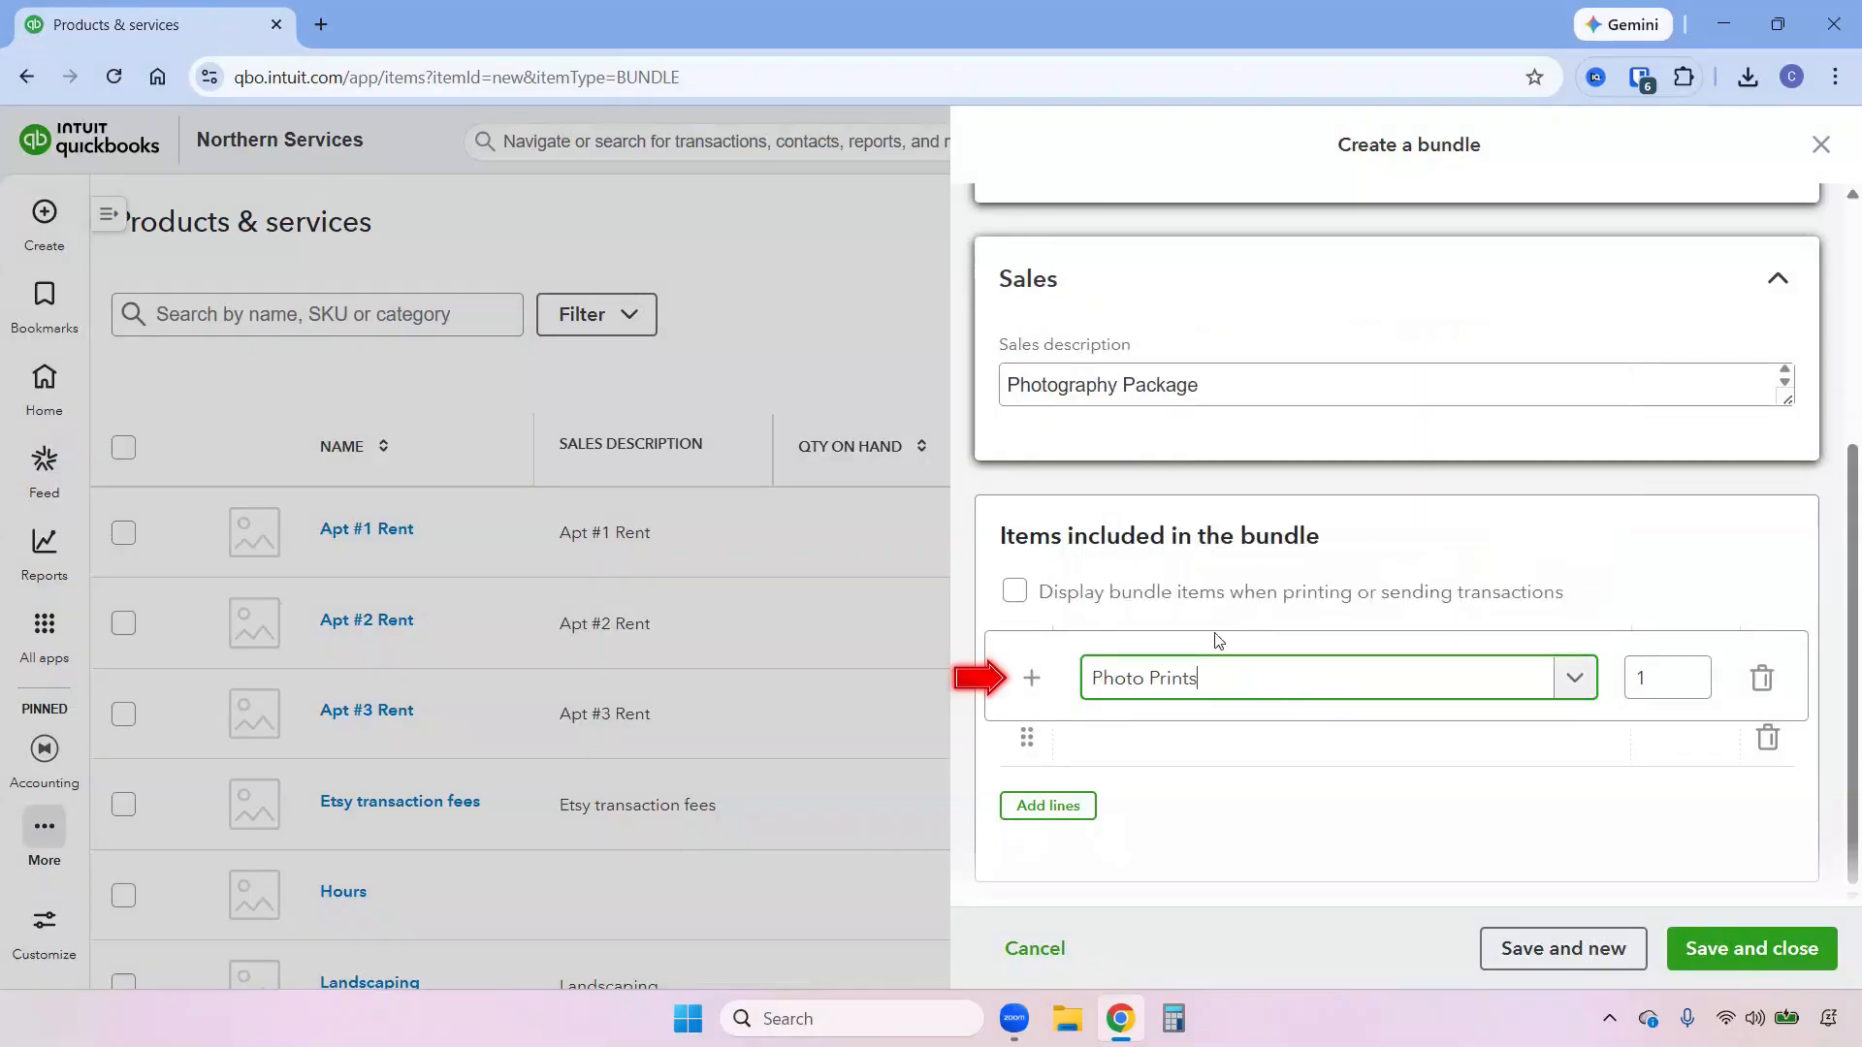
{"action": "left_click", "coordinate": [1209, 753]}
{"action": "type", "text": "p"}
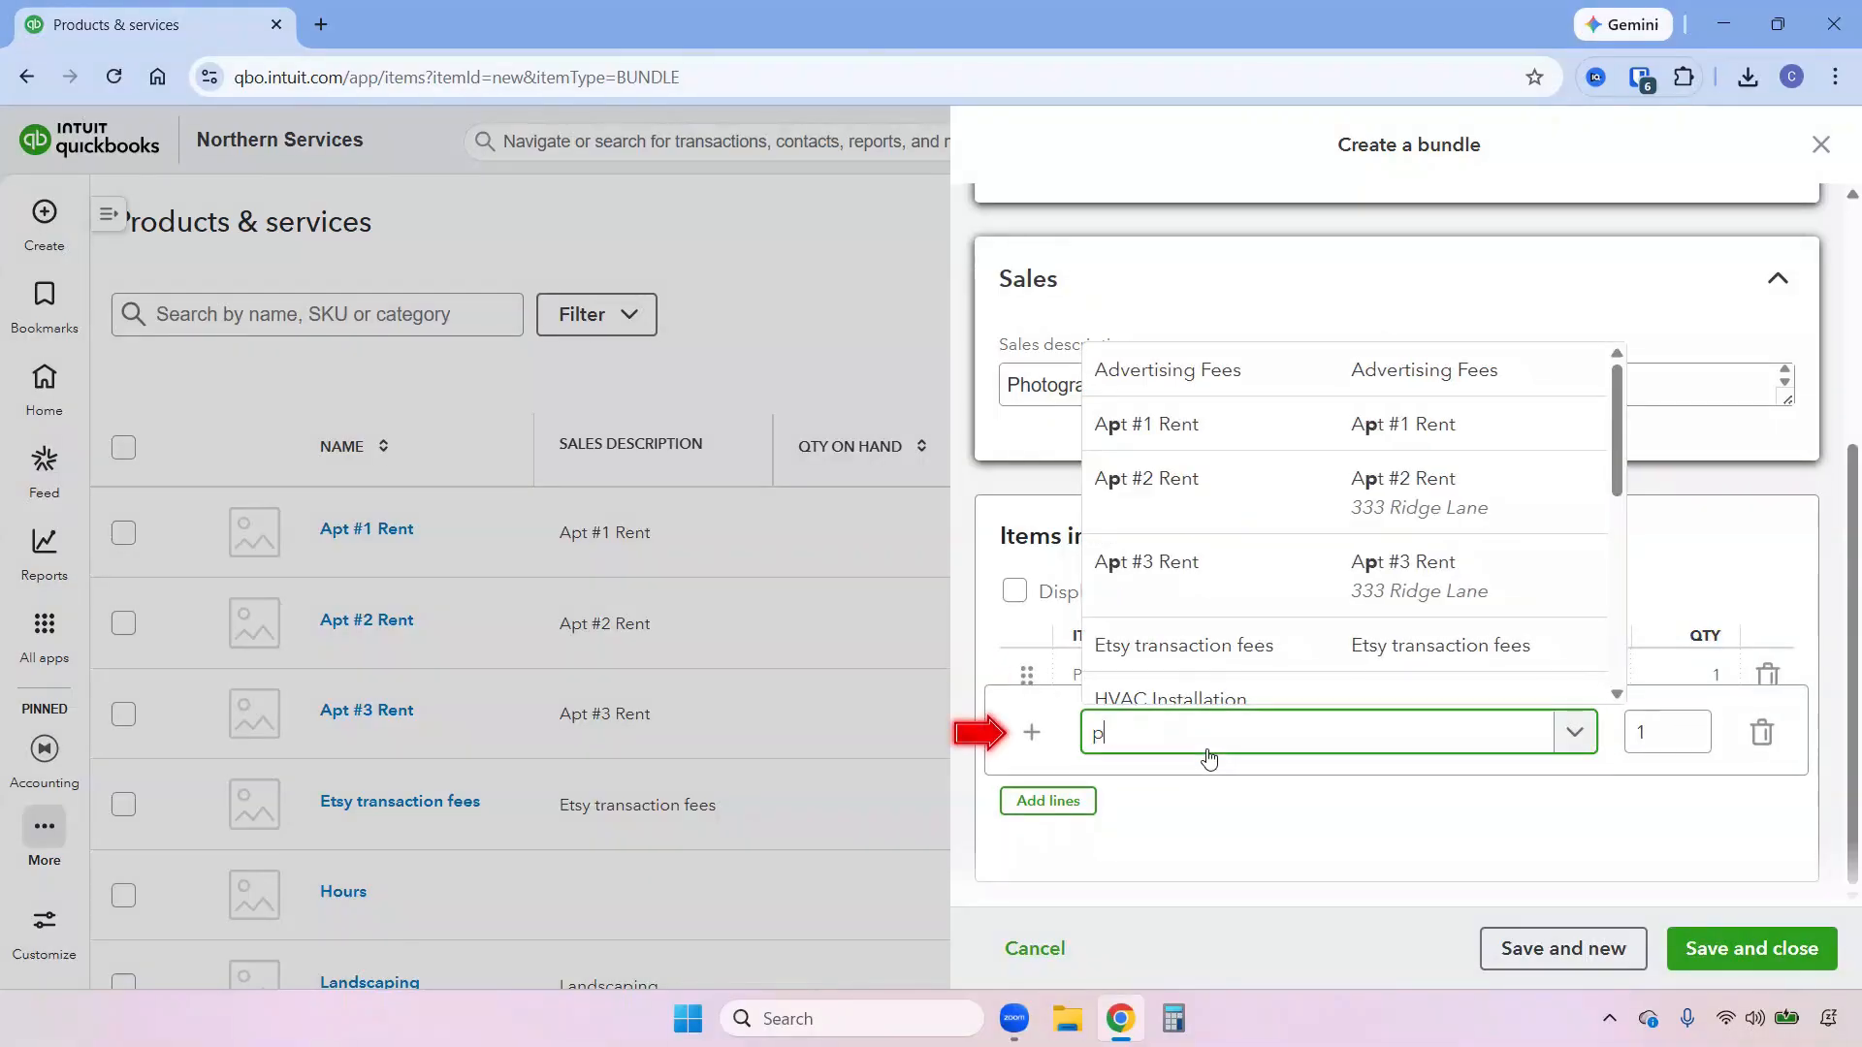
{"action": "type", "text": "hoto"}
{"action": "left_click", "coordinate": [1232, 628]}
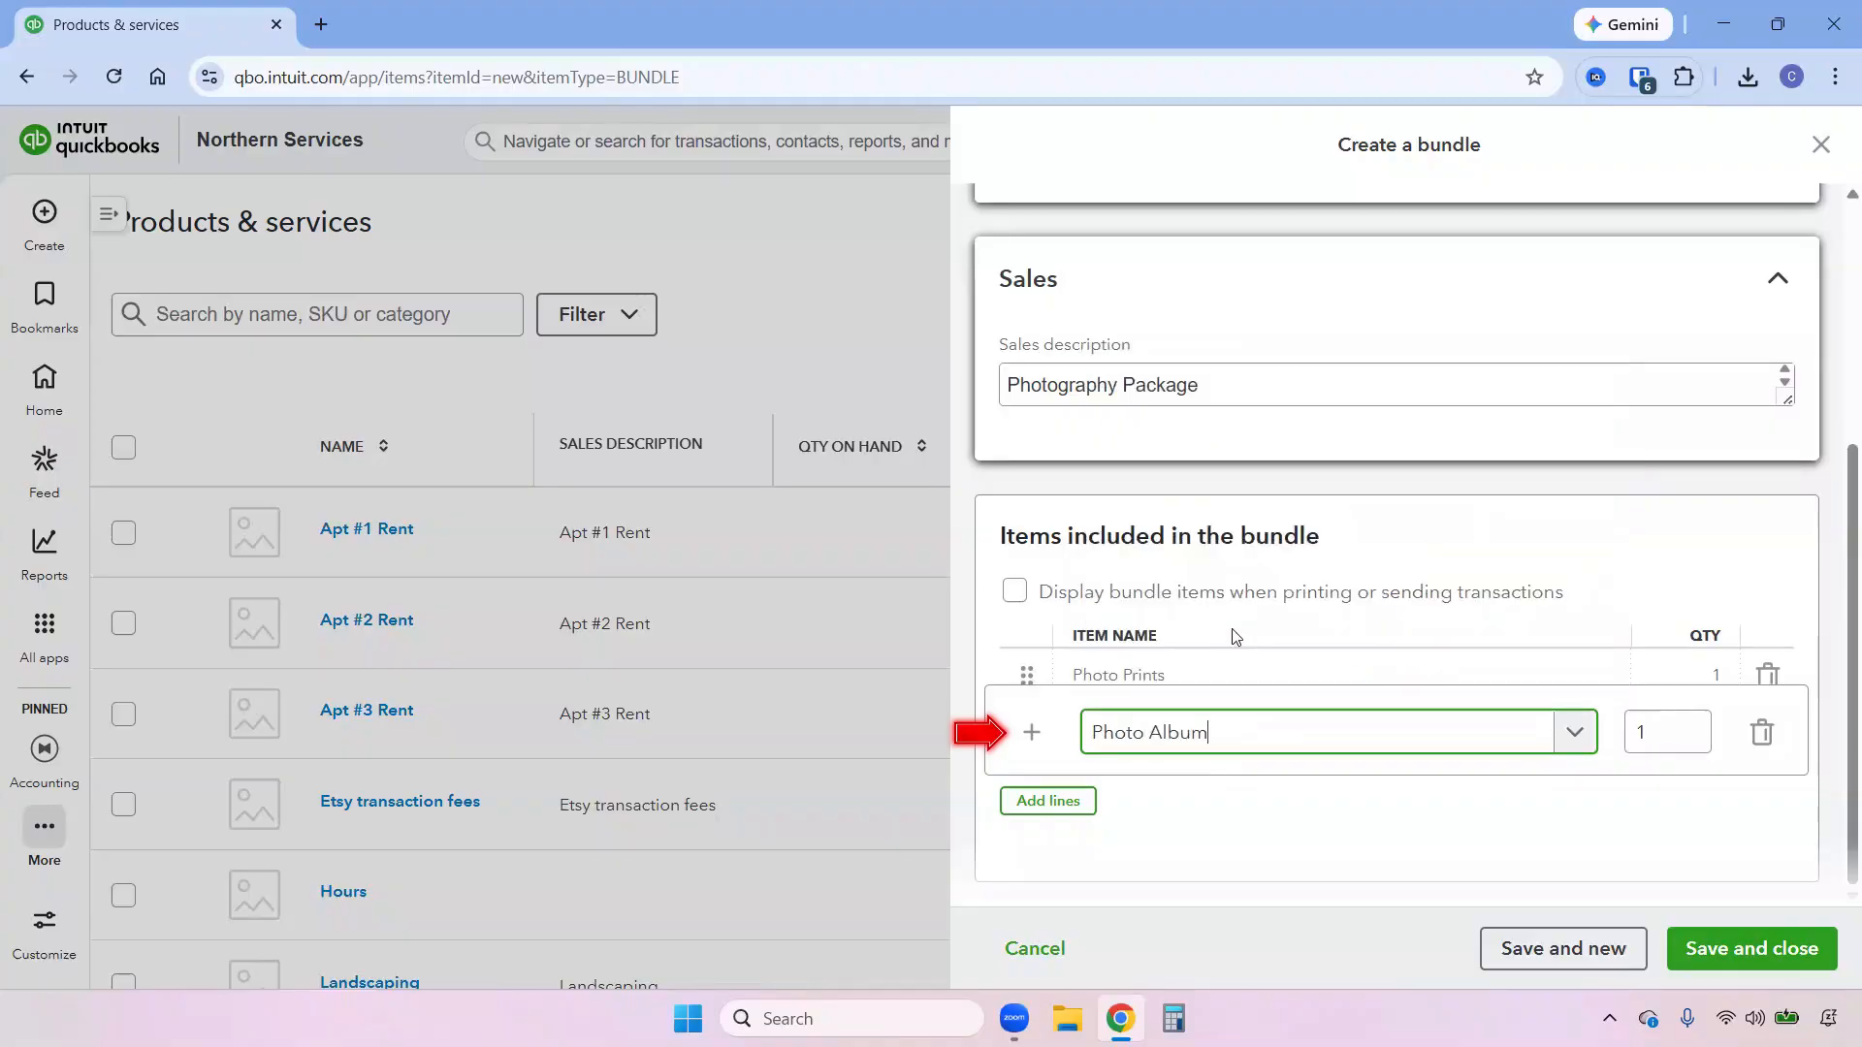
Have the bundle's items displayed when printing or sending transactions, and save the bundle.
{"action": "left_click", "coordinate": [1014, 593]}
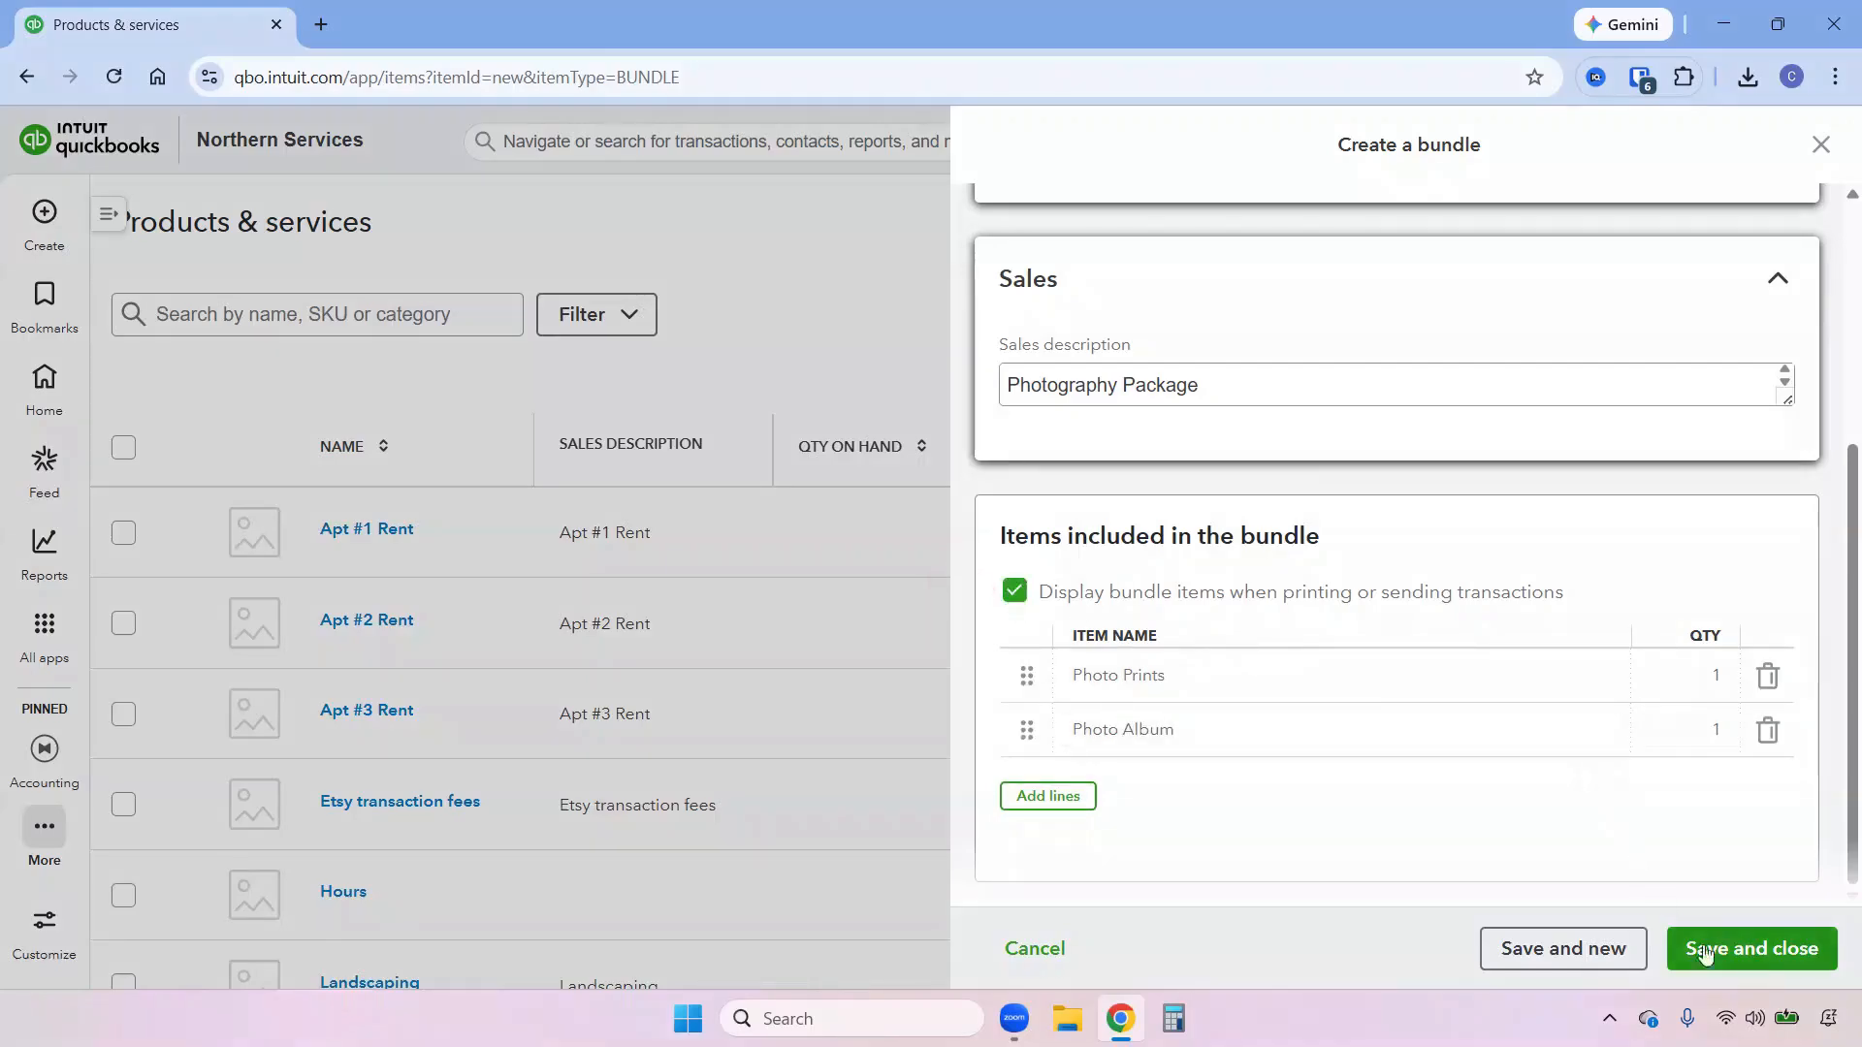
{"action": "left_click", "coordinate": [1737, 959]}
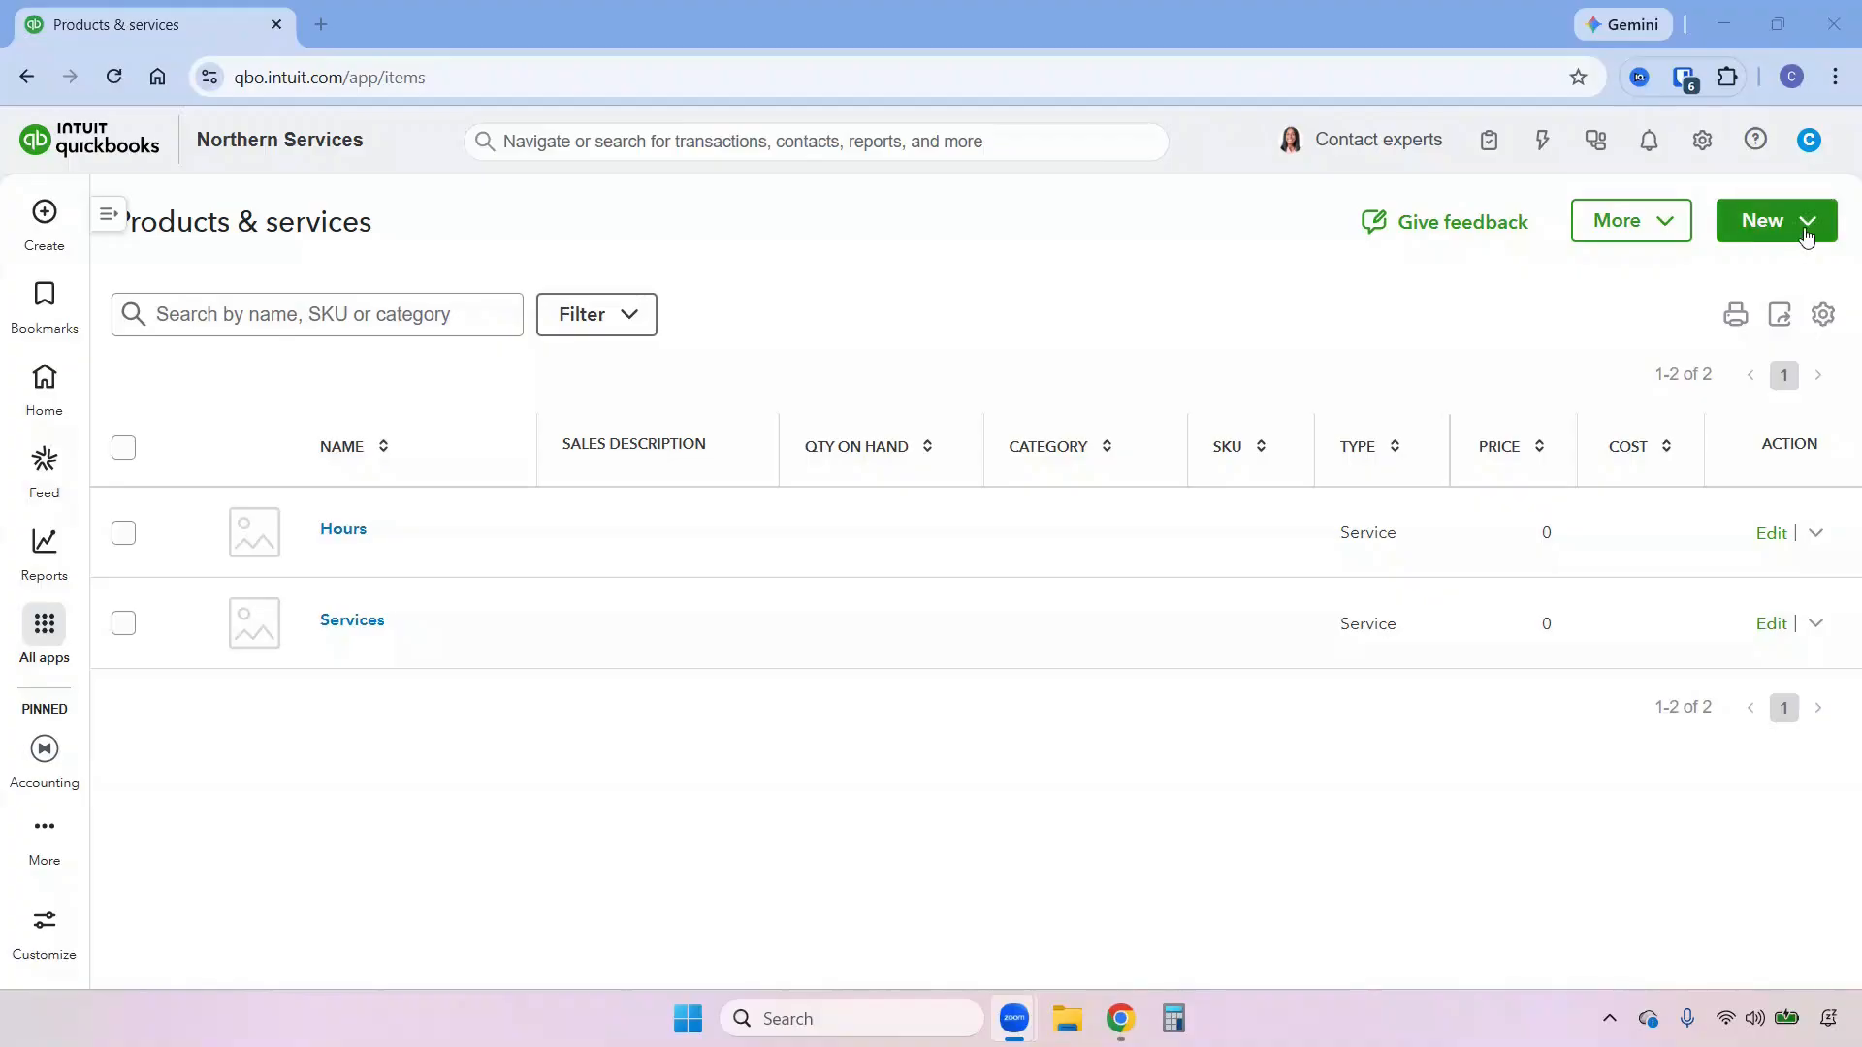
Start a new service item and name it Monthly Bookkeeping.
{"action": "left_click", "coordinate": [1804, 233]}
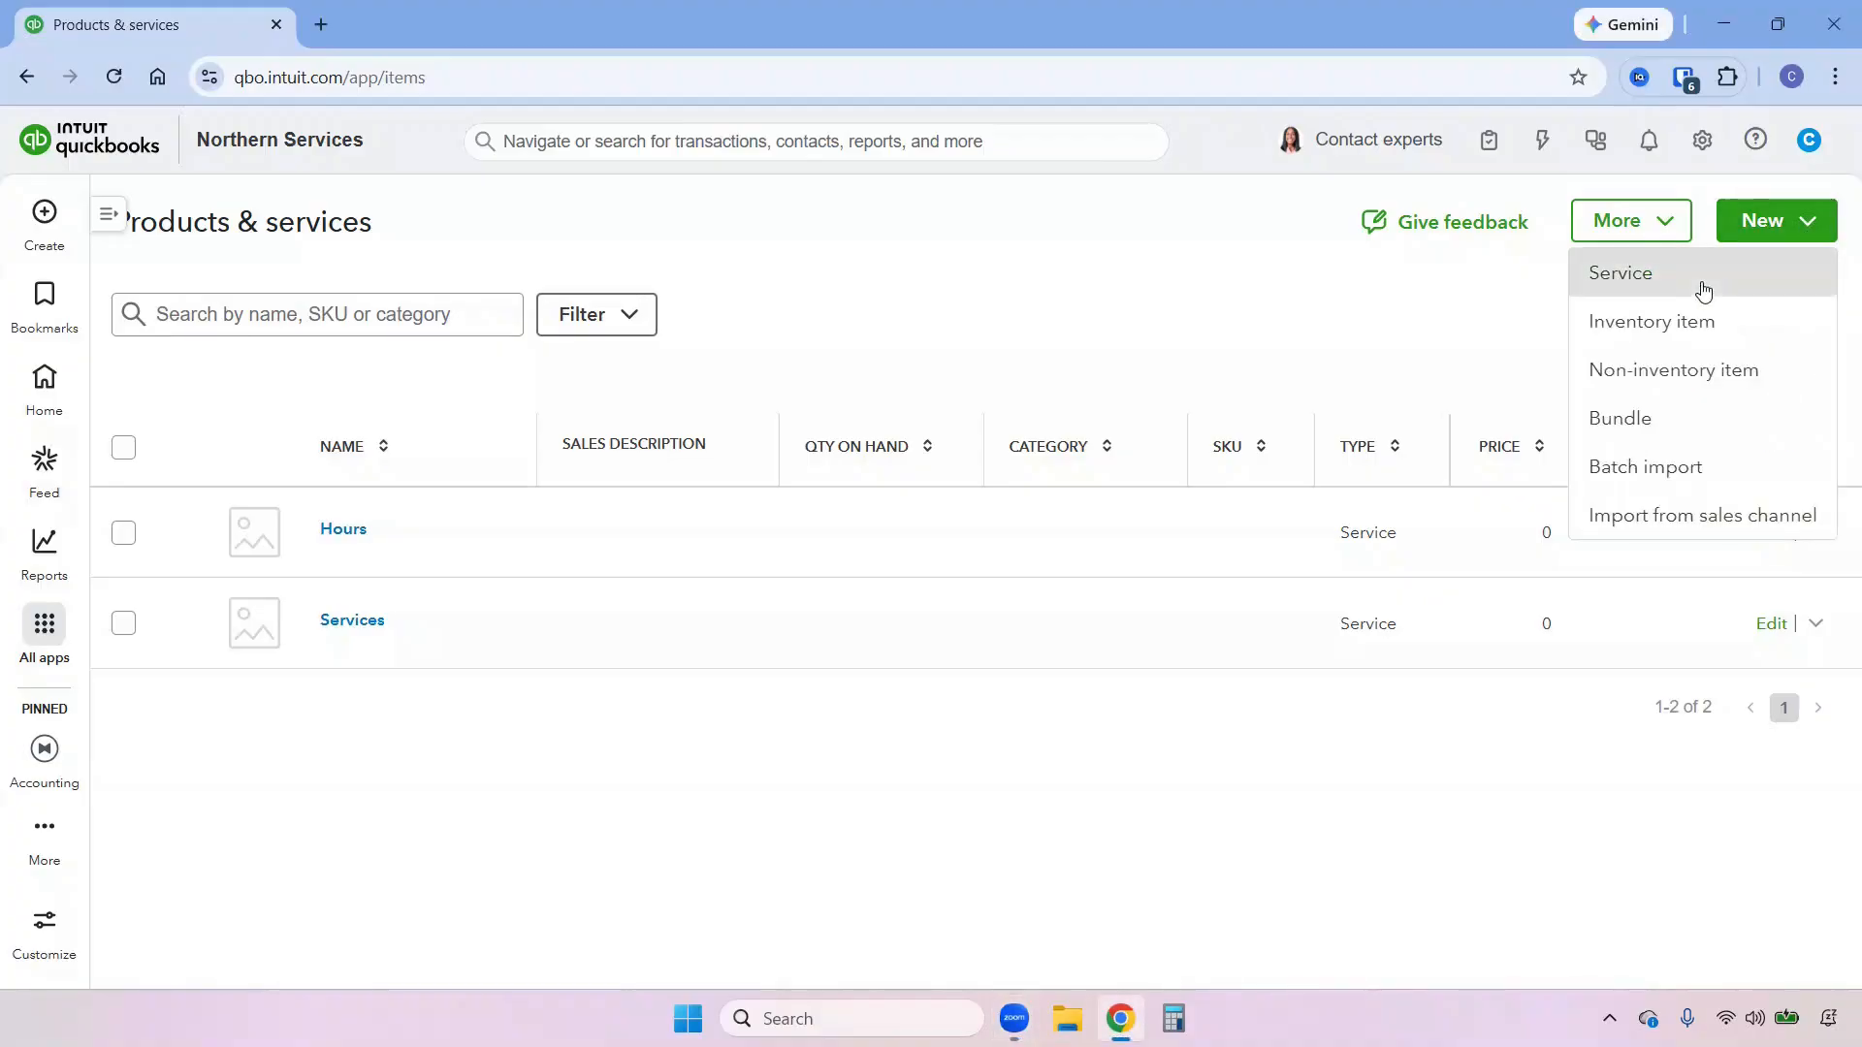
{"action": "left_click", "coordinate": [1704, 289]}
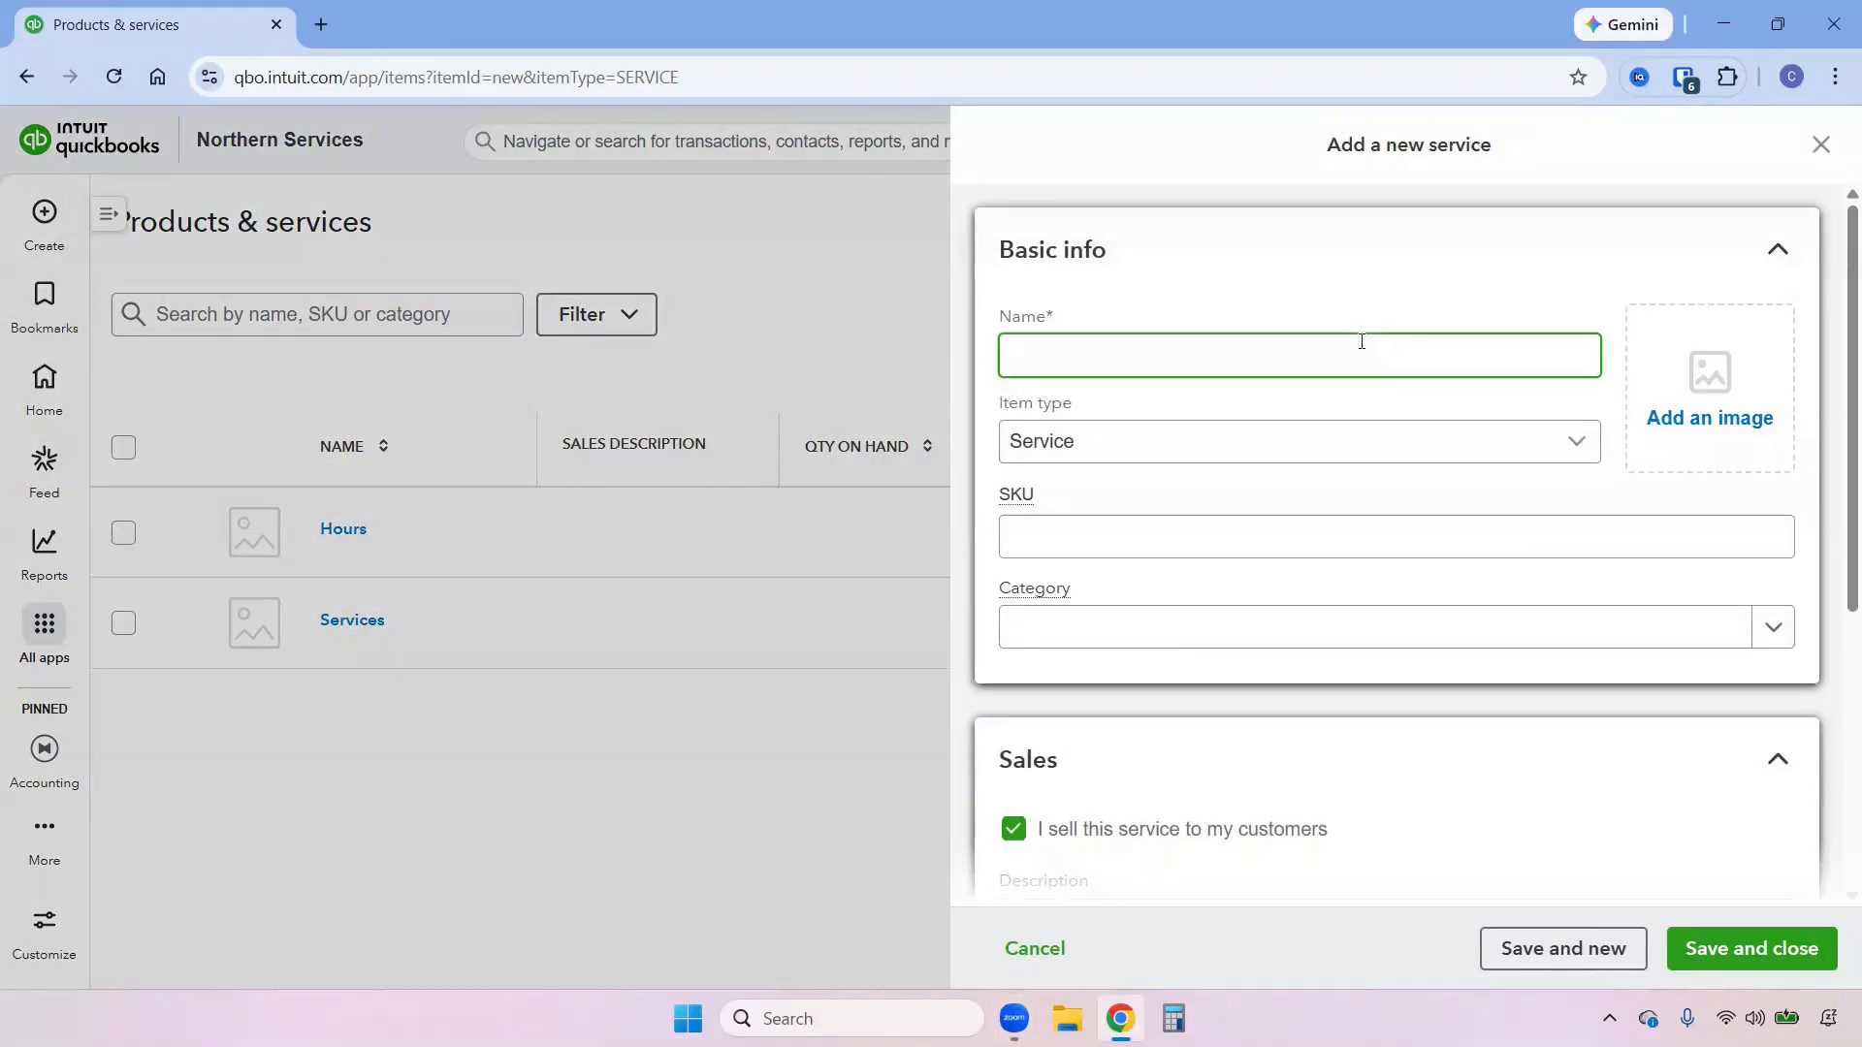
{"action": "type", "text": "Mo"}
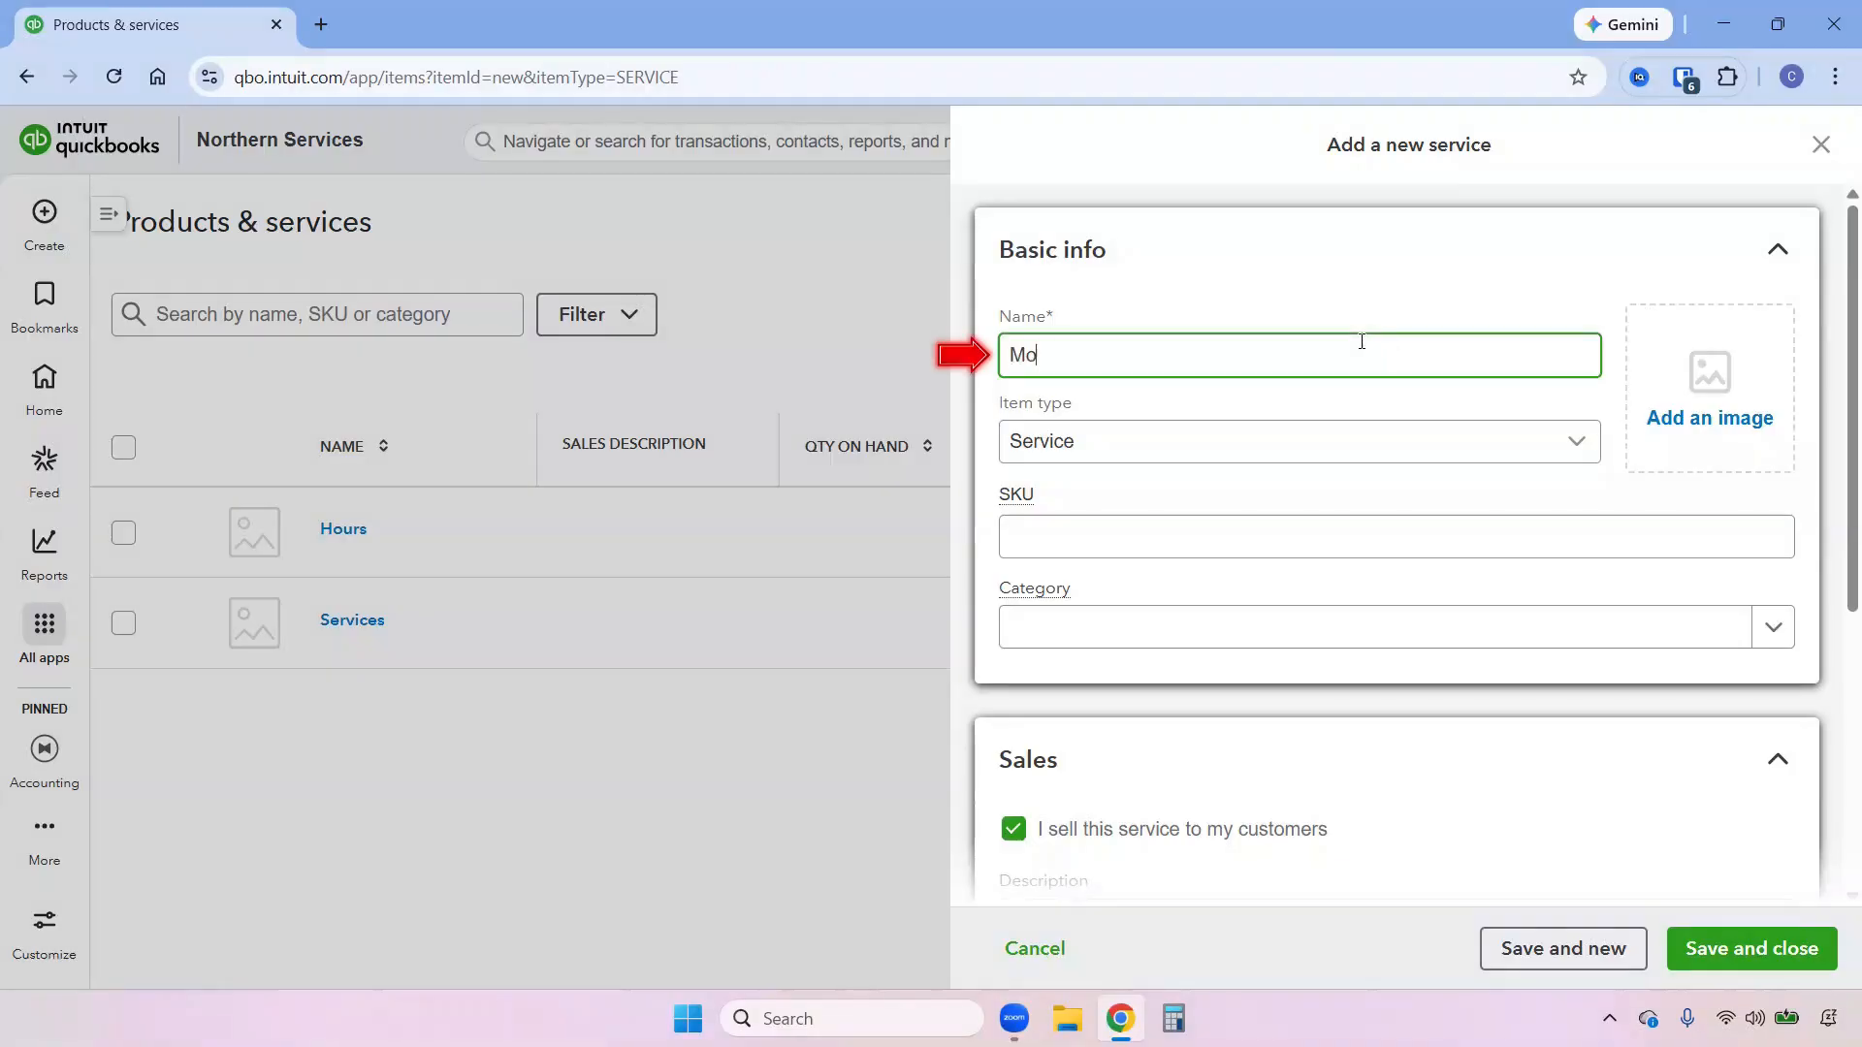
{"action": "type", "text": "nthly Bookkeeping"}
Enter Monthly Bookkeeping as the service's sales description and mark the service as purchased from a vendor.
{"action": "scroll", "coordinate": [1357, 490], "scroll_direction": "down", "scroll_amount": 4}
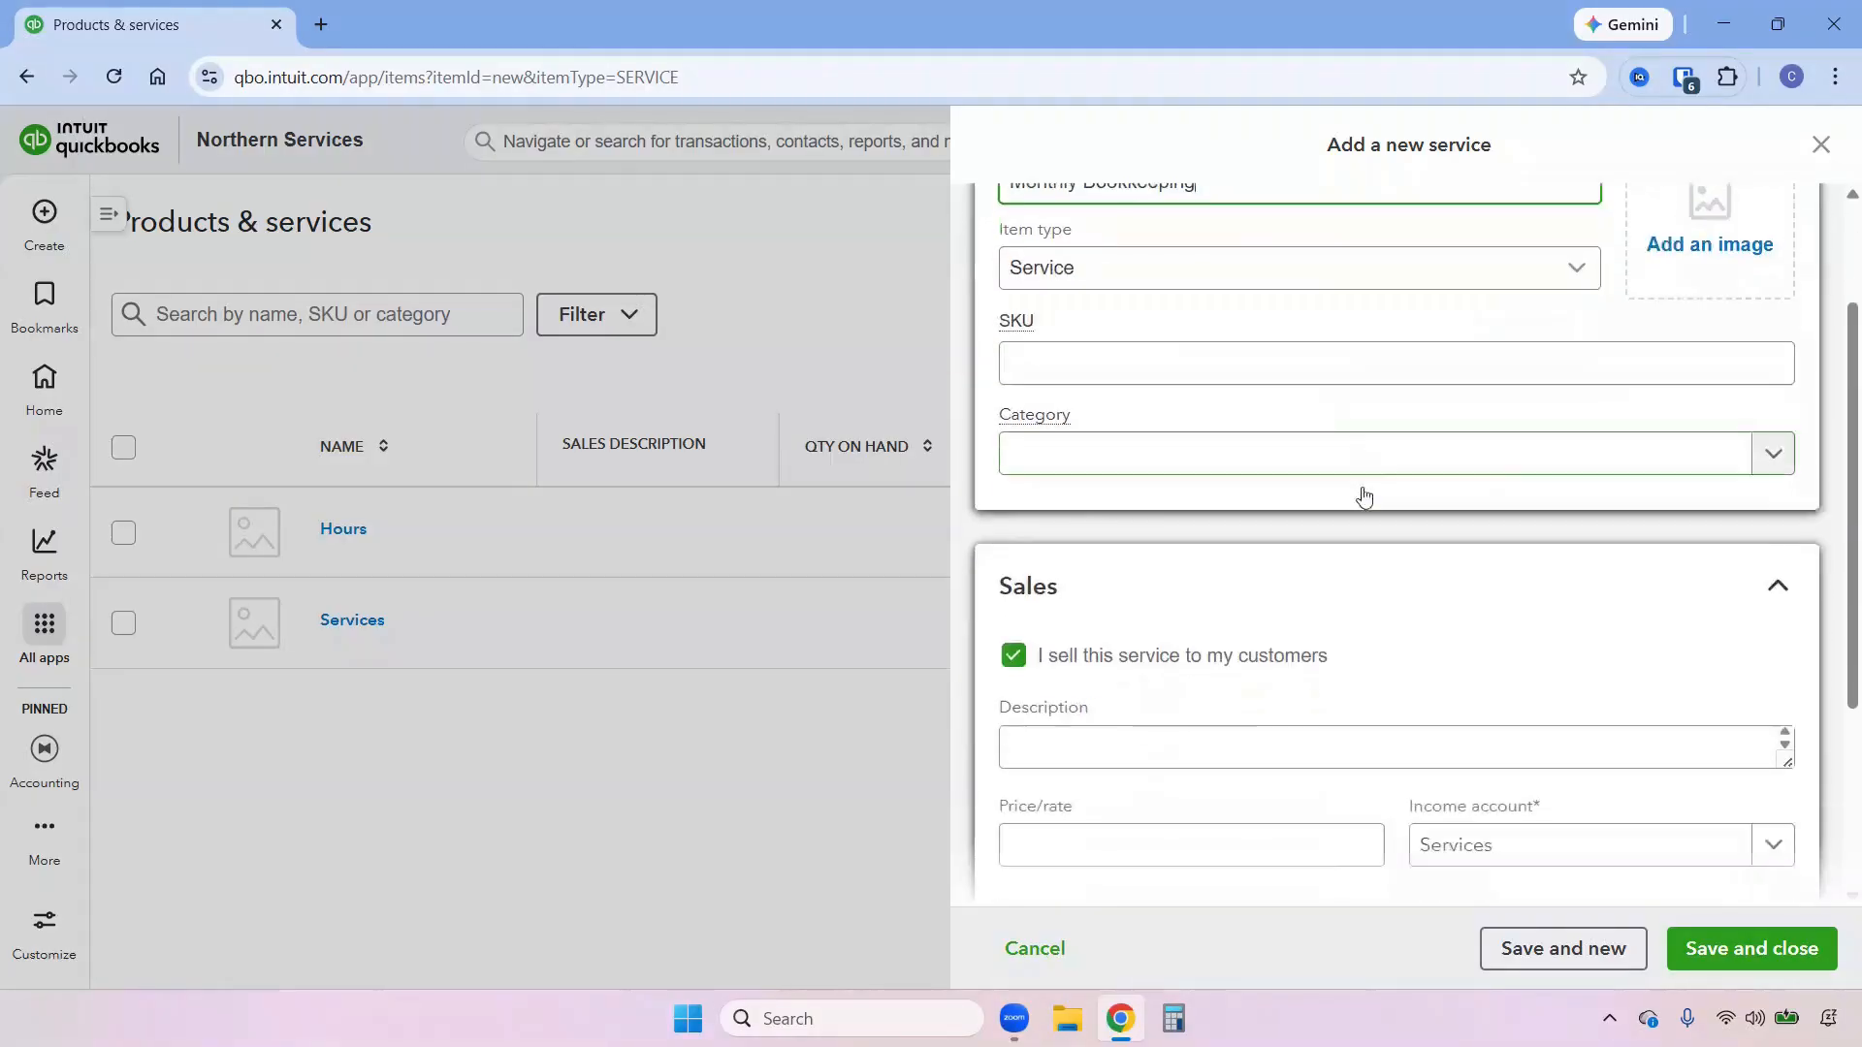
{"action": "left_click", "coordinate": [1295, 556]}
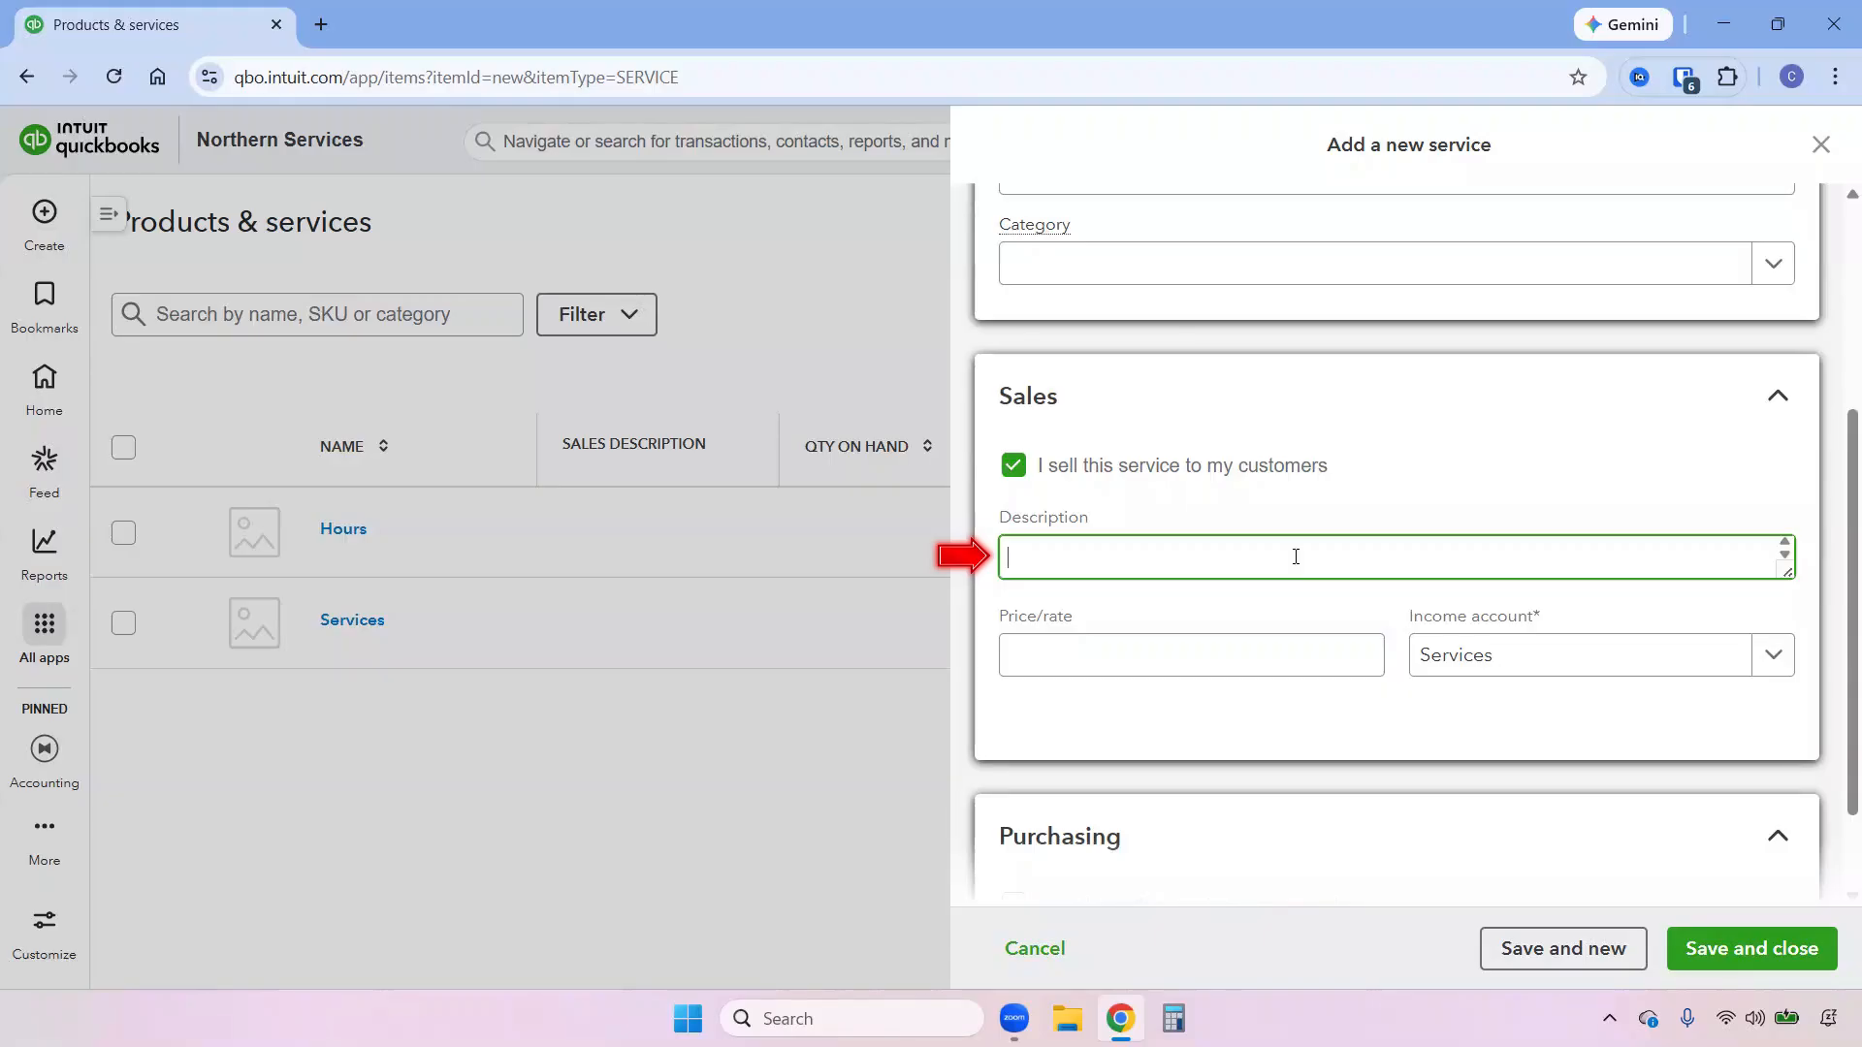
{"action": "type", "text": "Monthly Bookkeeping"}
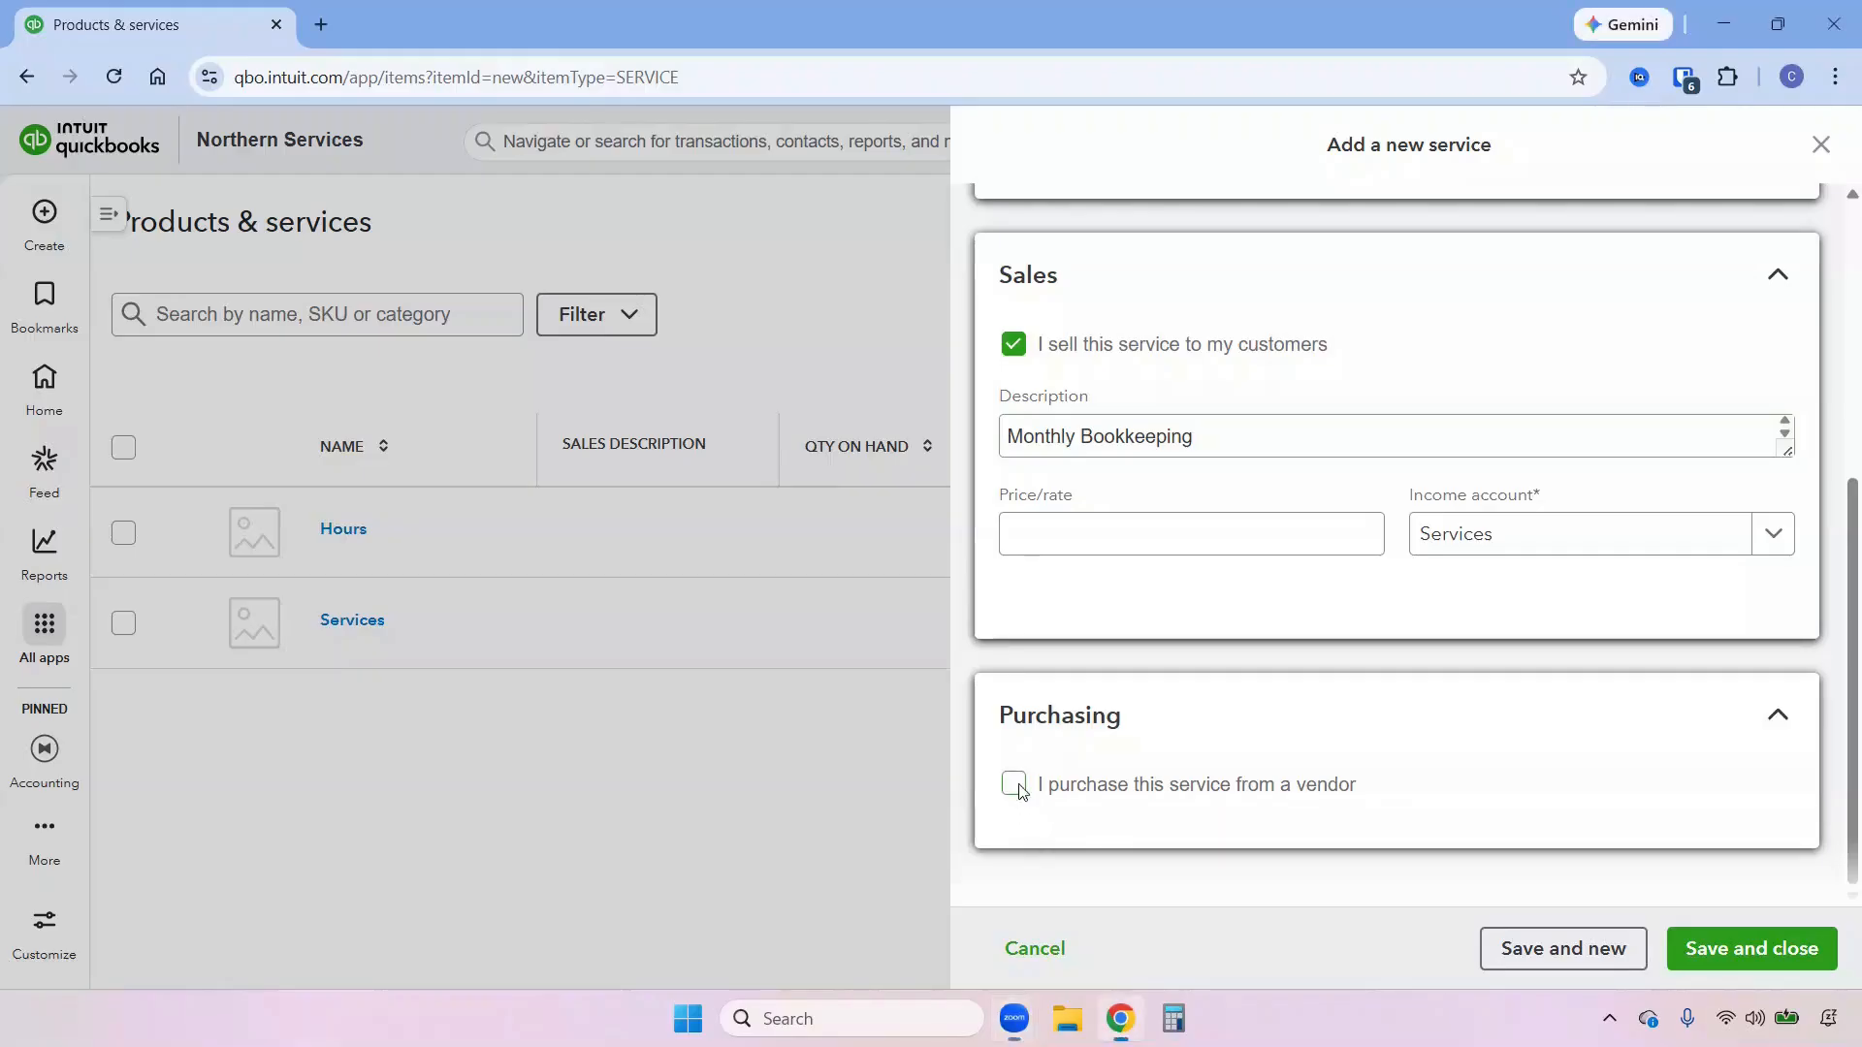
{"action": "left_click", "coordinate": [1014, 785]}
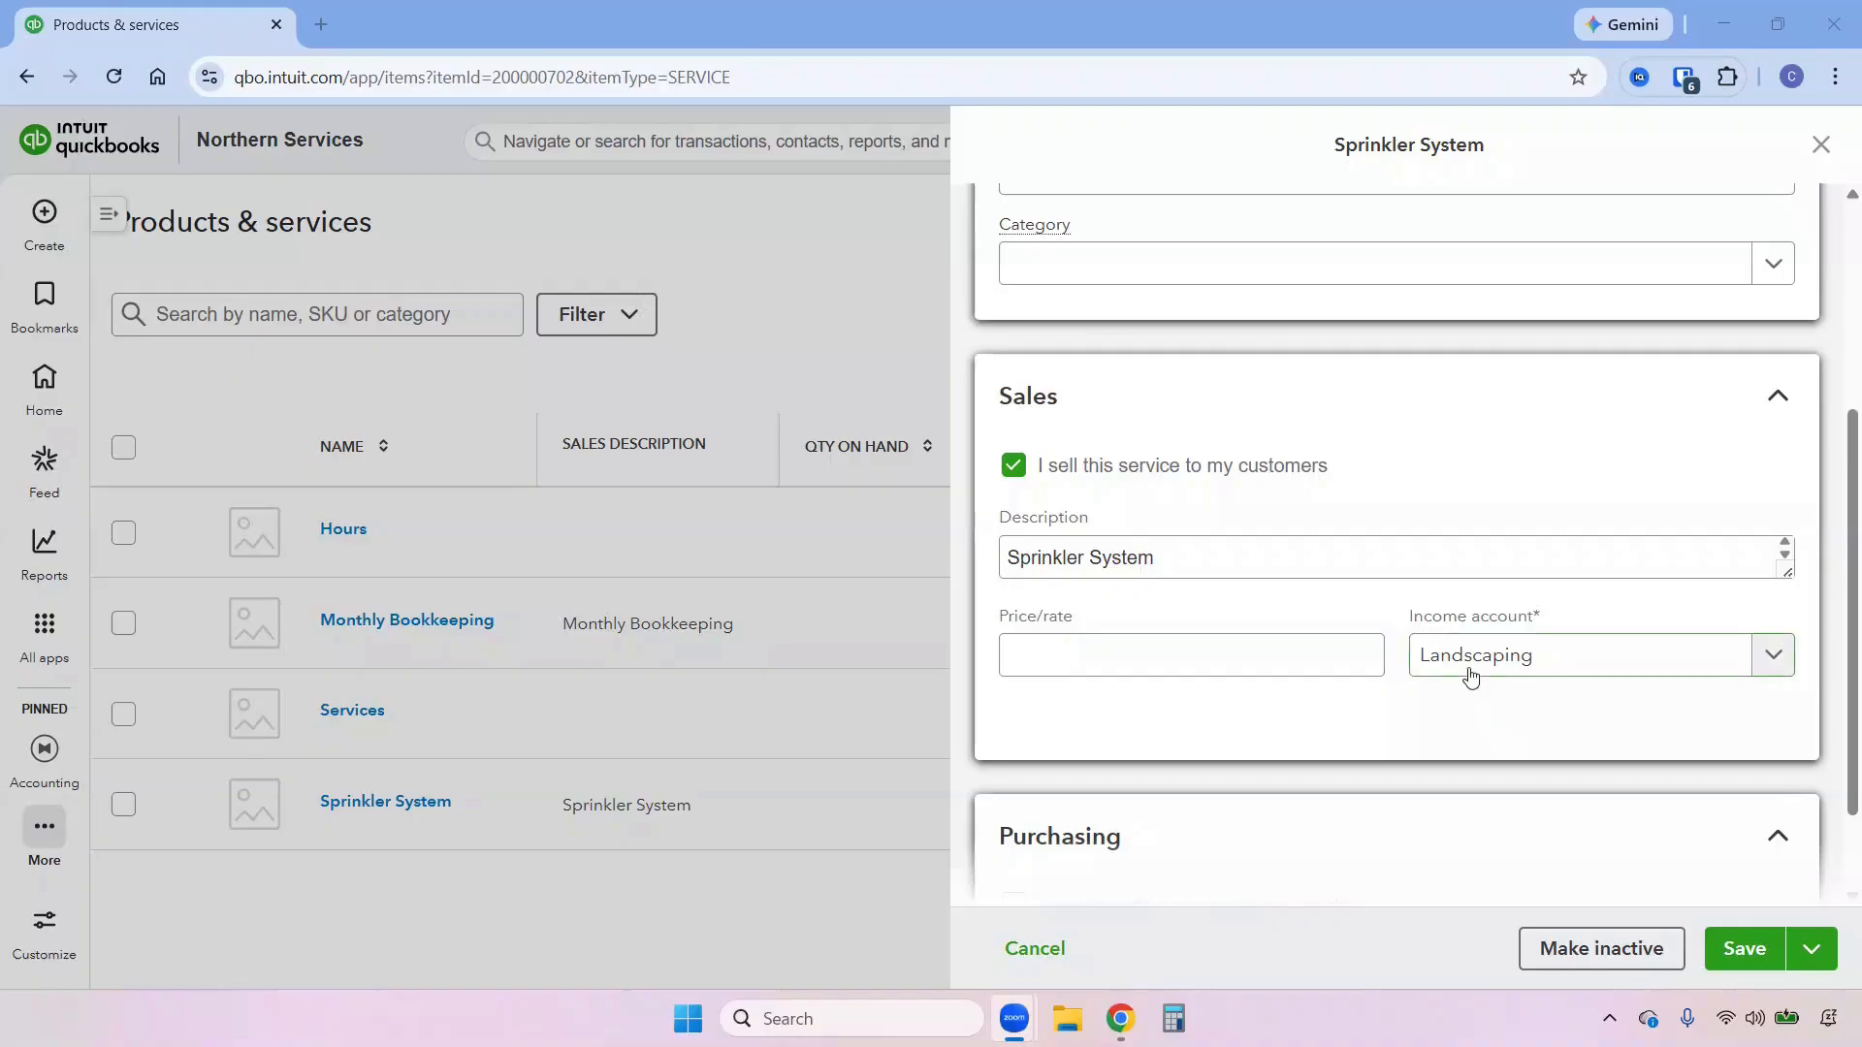
Change the Sprinkler System service's income account to Sprinkler System, also updating historical transactions, and save it.
{"action": "left_click", "coordinate": [1466, 669]}
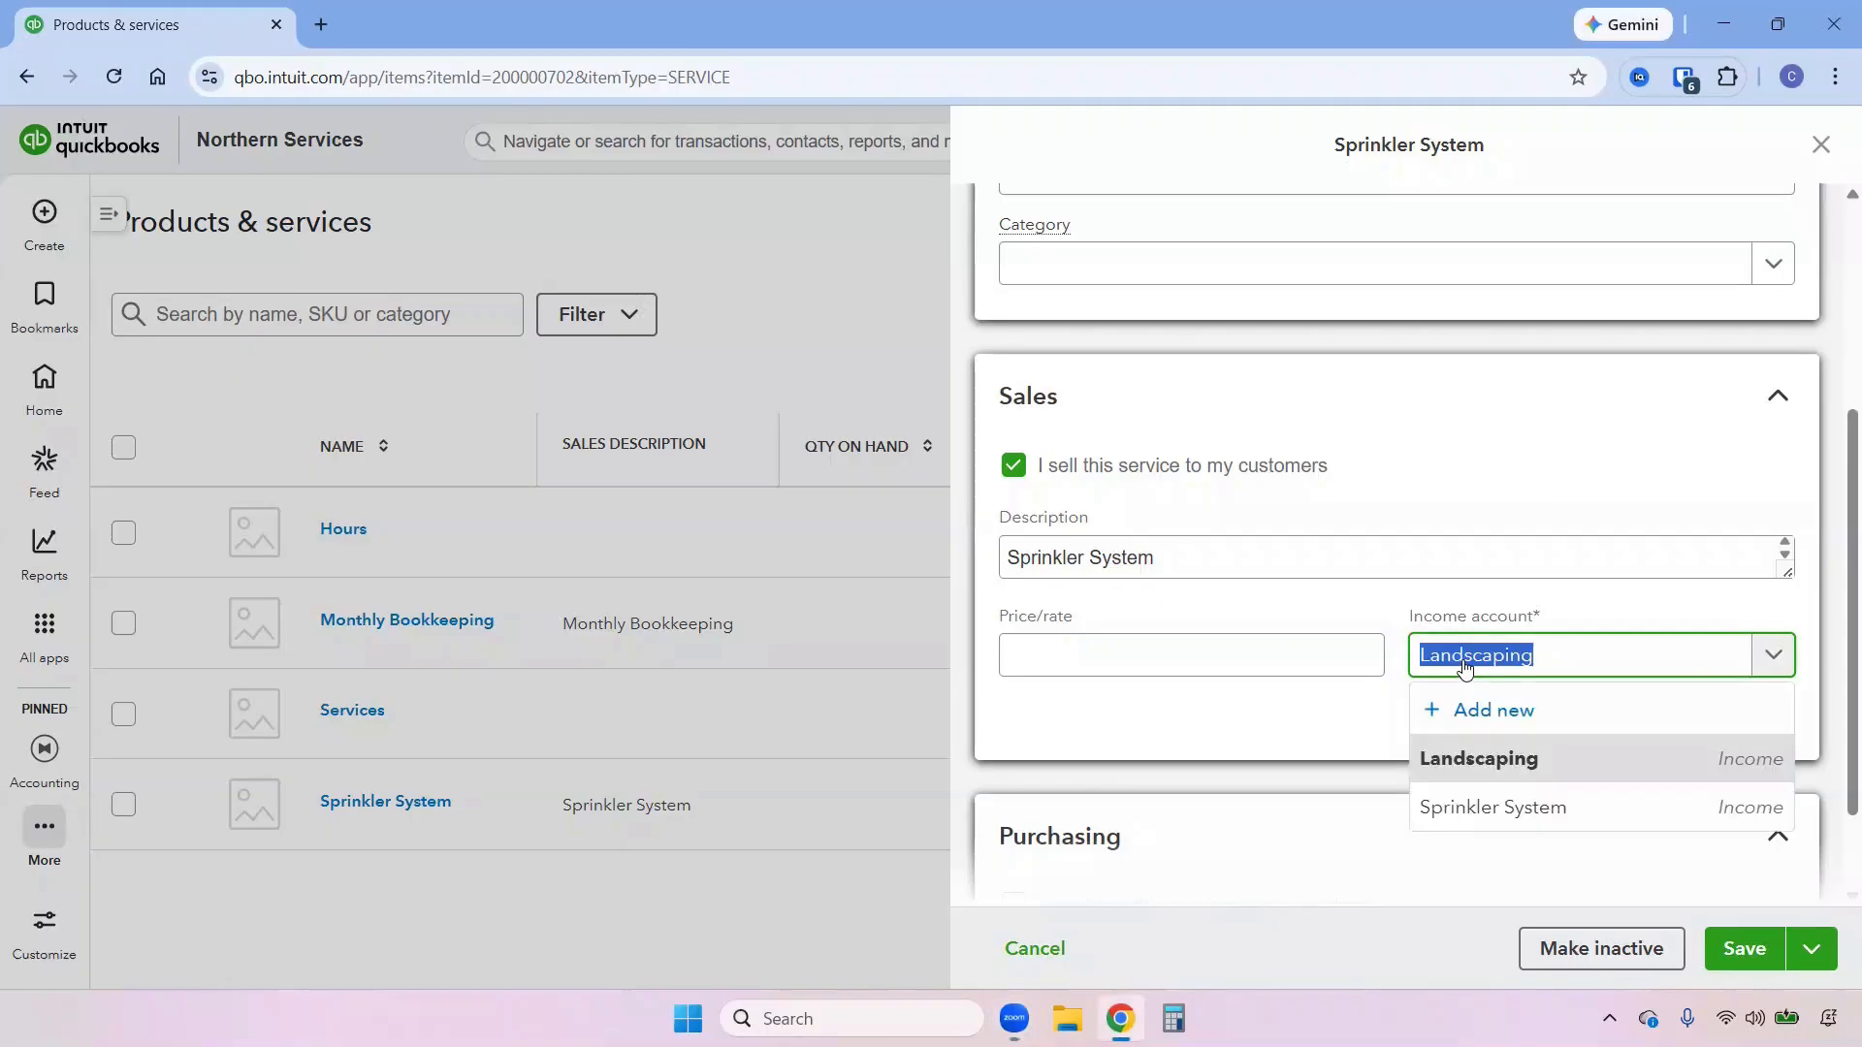
{"action": "left_click", "coordinate": [1493, 807]}
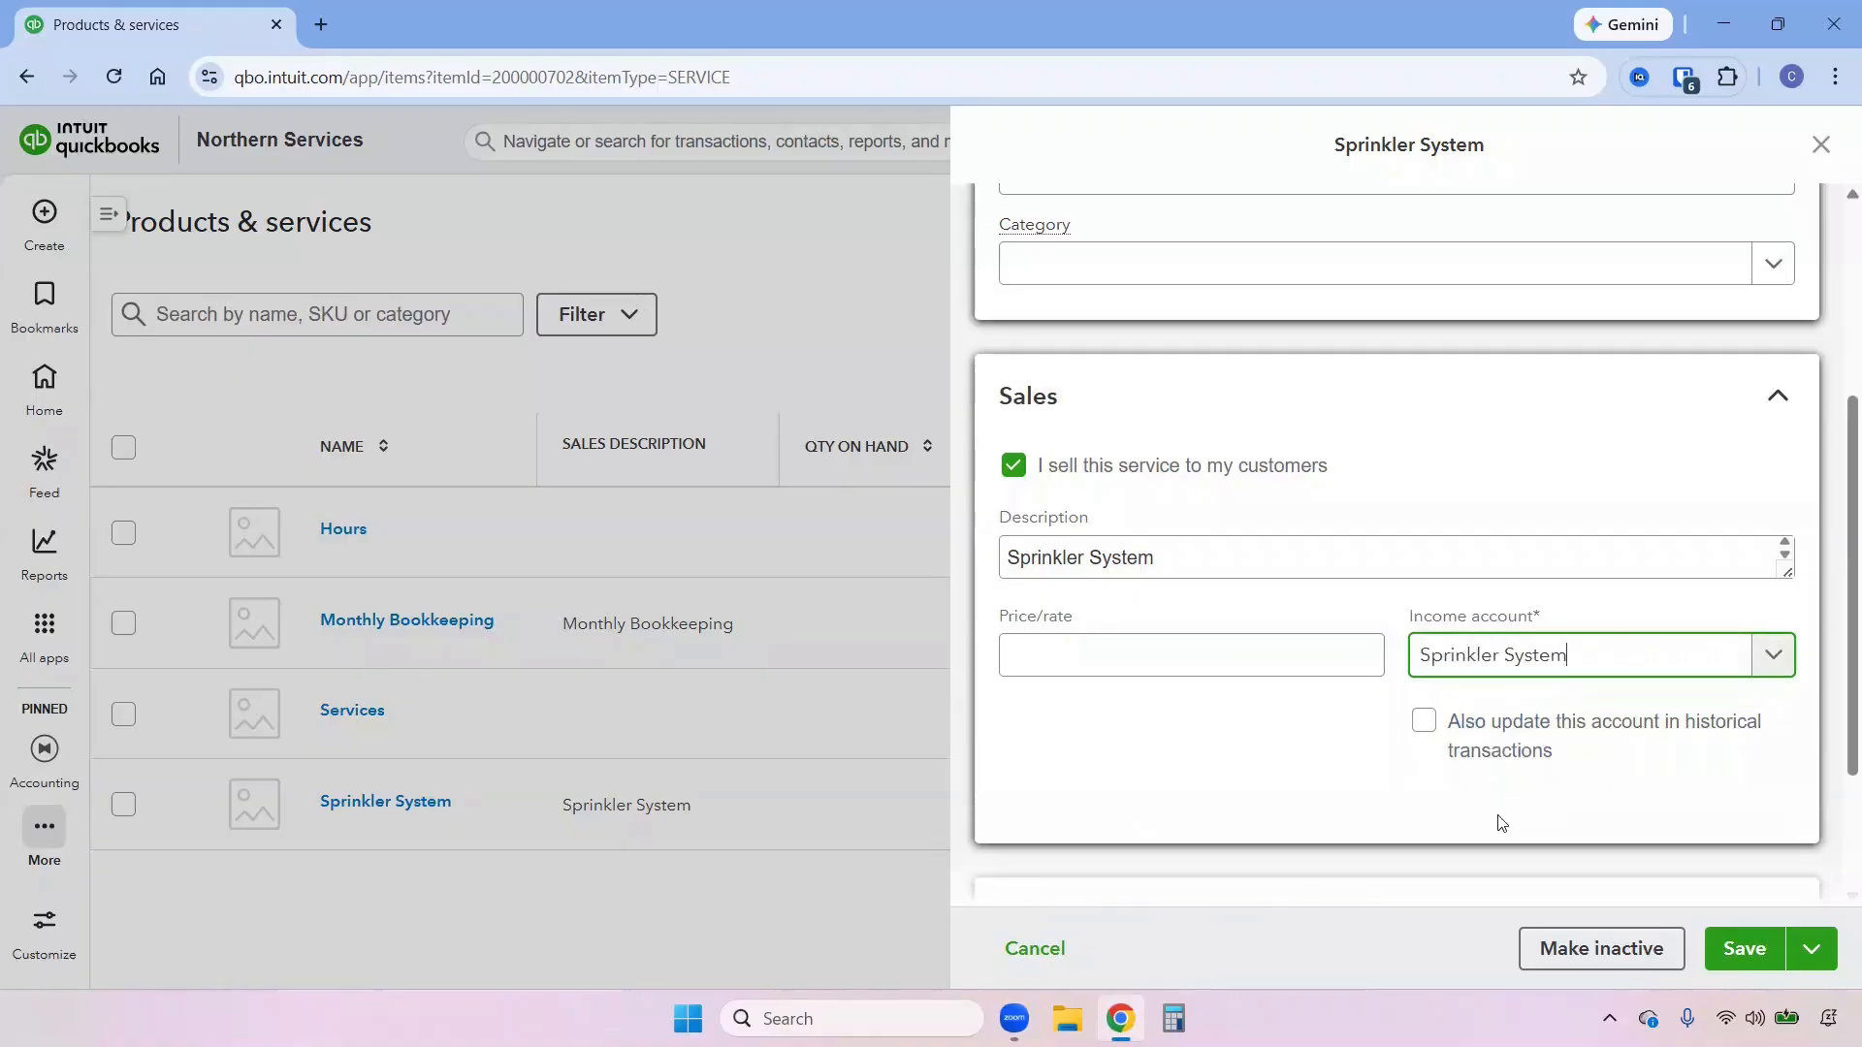
{"action": "left_click", "coordinate": [1425, 724]}
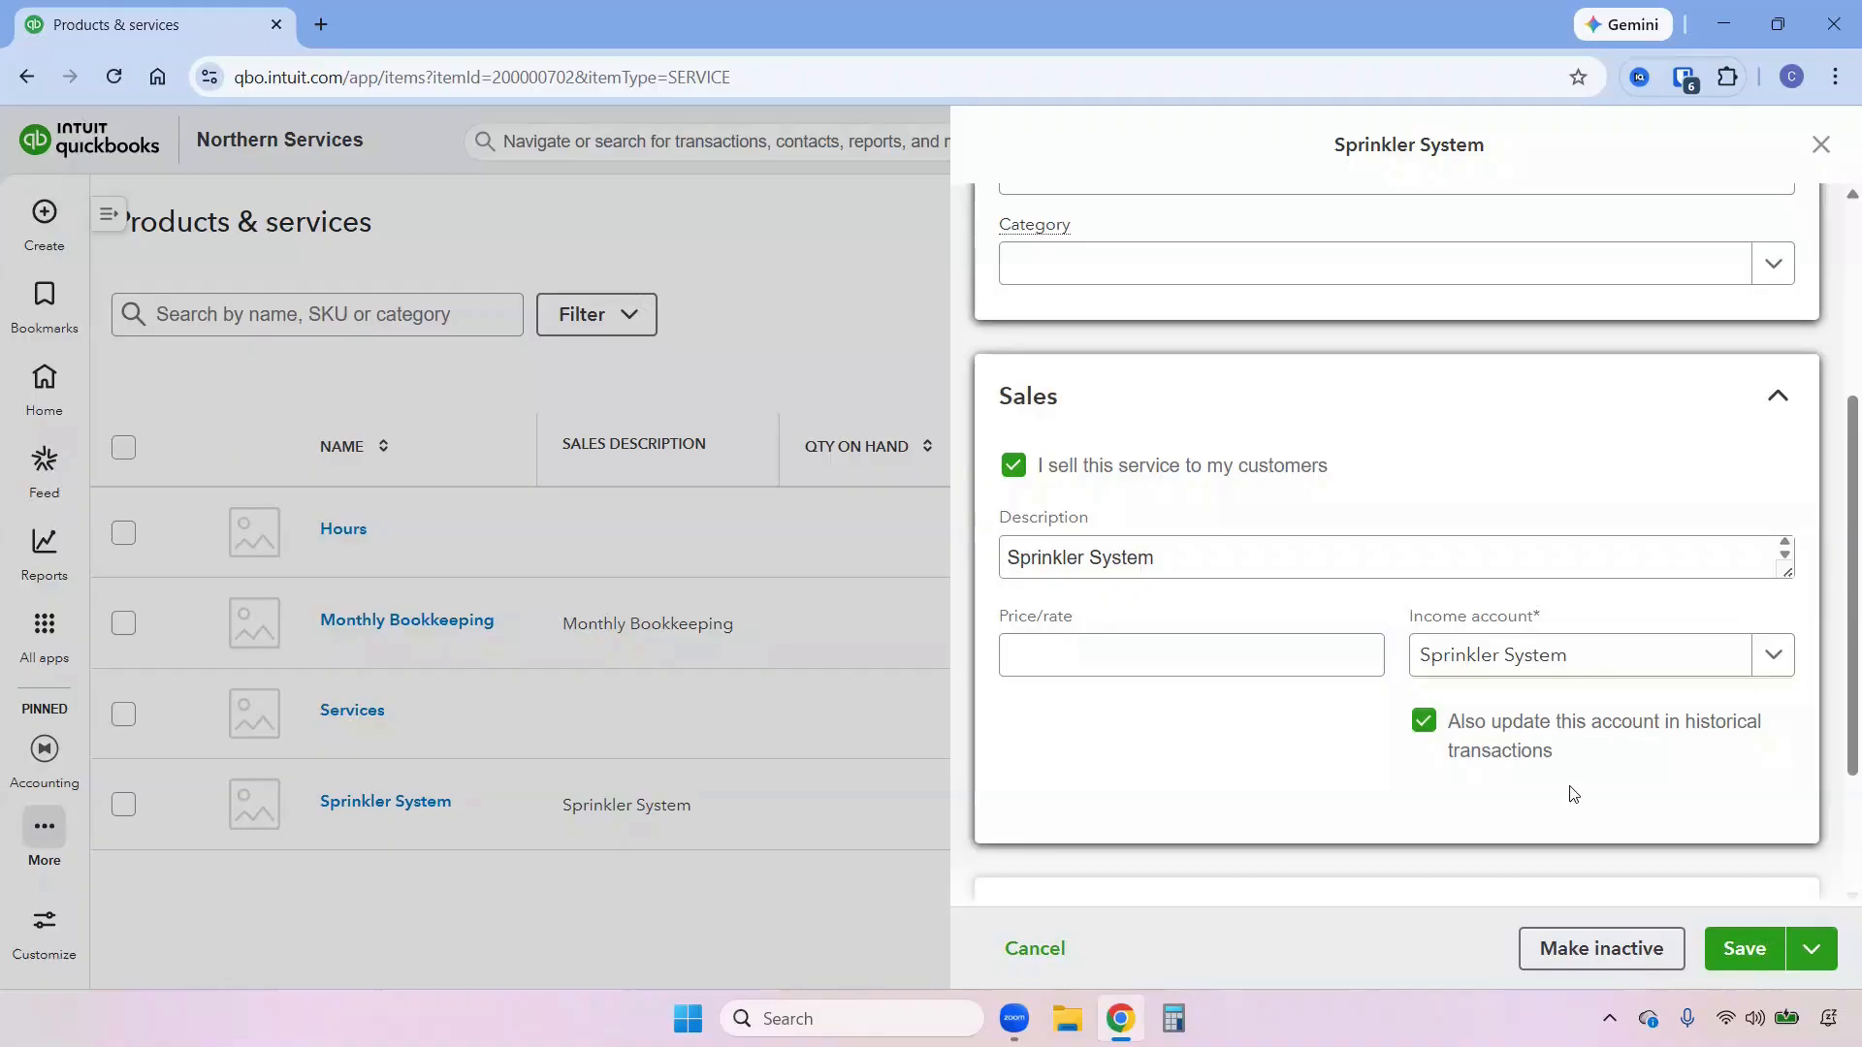
{"action": "left_click", "coordinate": [1748, 950]}
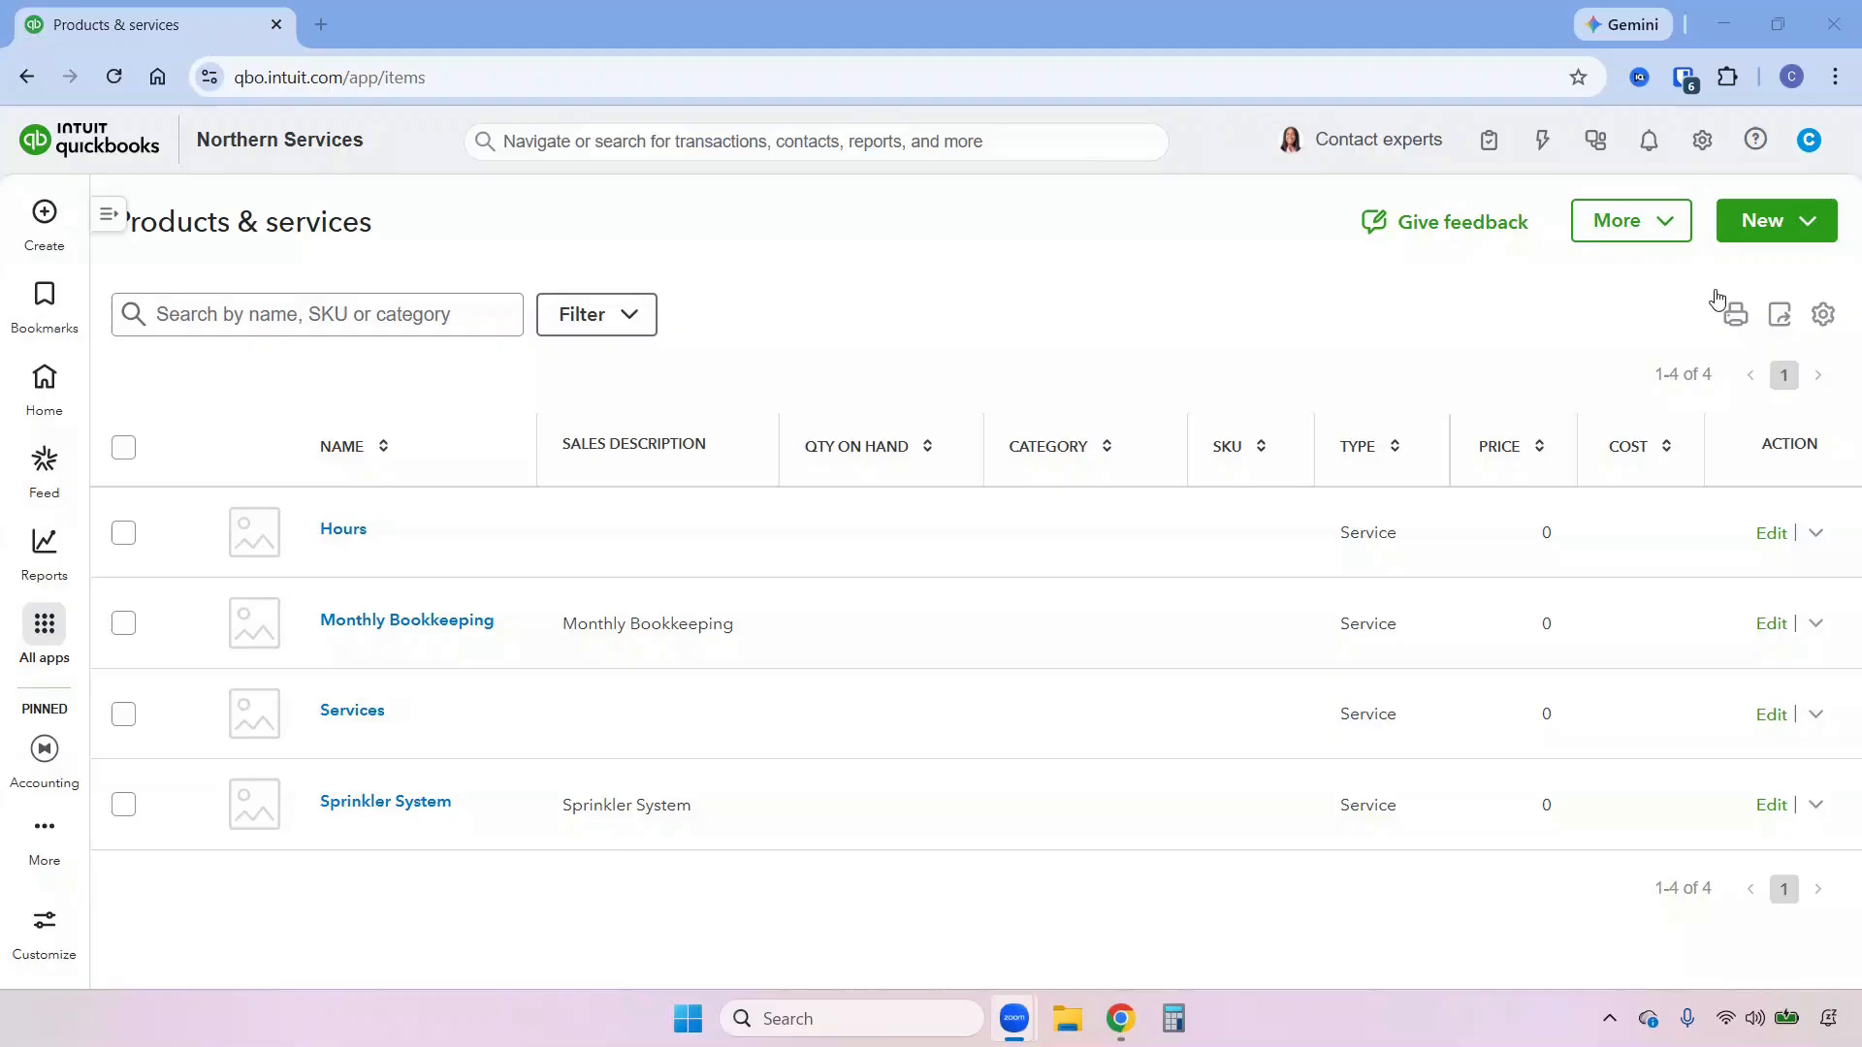
Start a new service item and name it Etsy transaction fees.
{"action": "left_click", "coordinate": [1811, 224]}
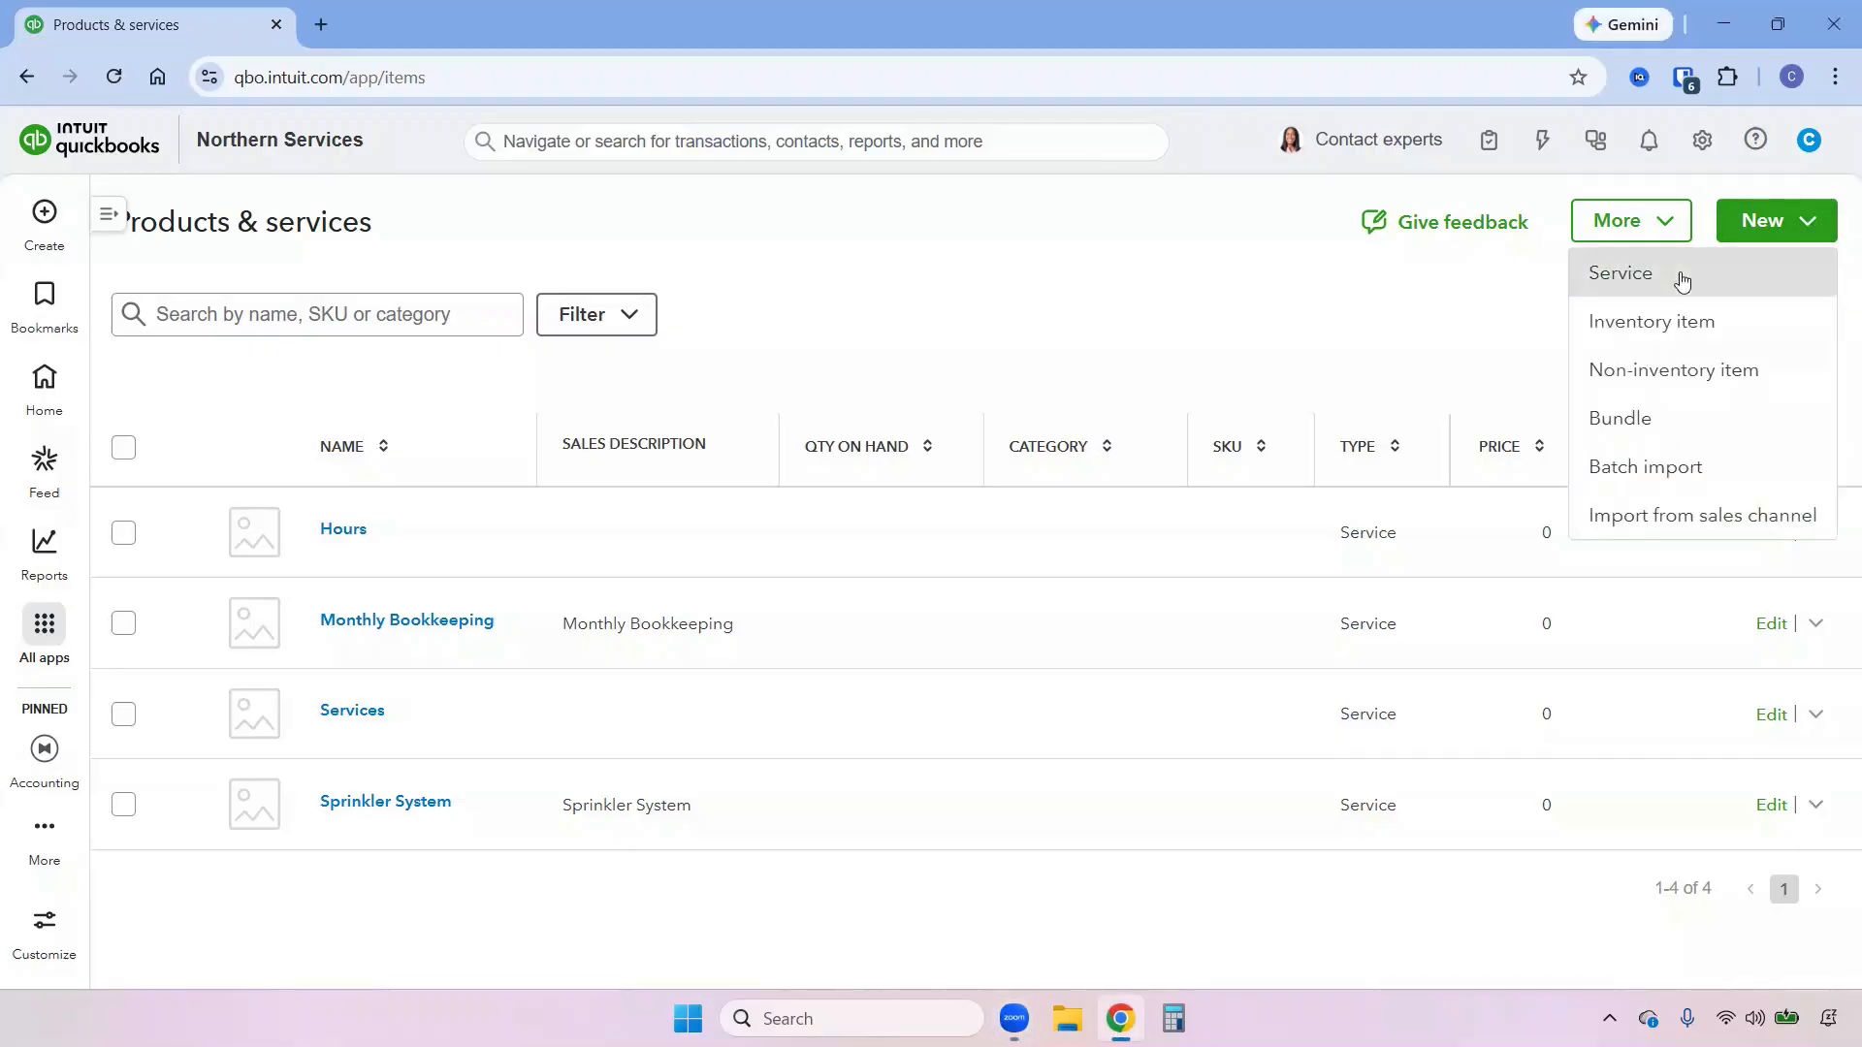
{"action": "left_click", "coordinate": [1683, 277]}
{"action": "left_click", "coordinate": [1236, 340]}
{"action": "type", "text": "E"}
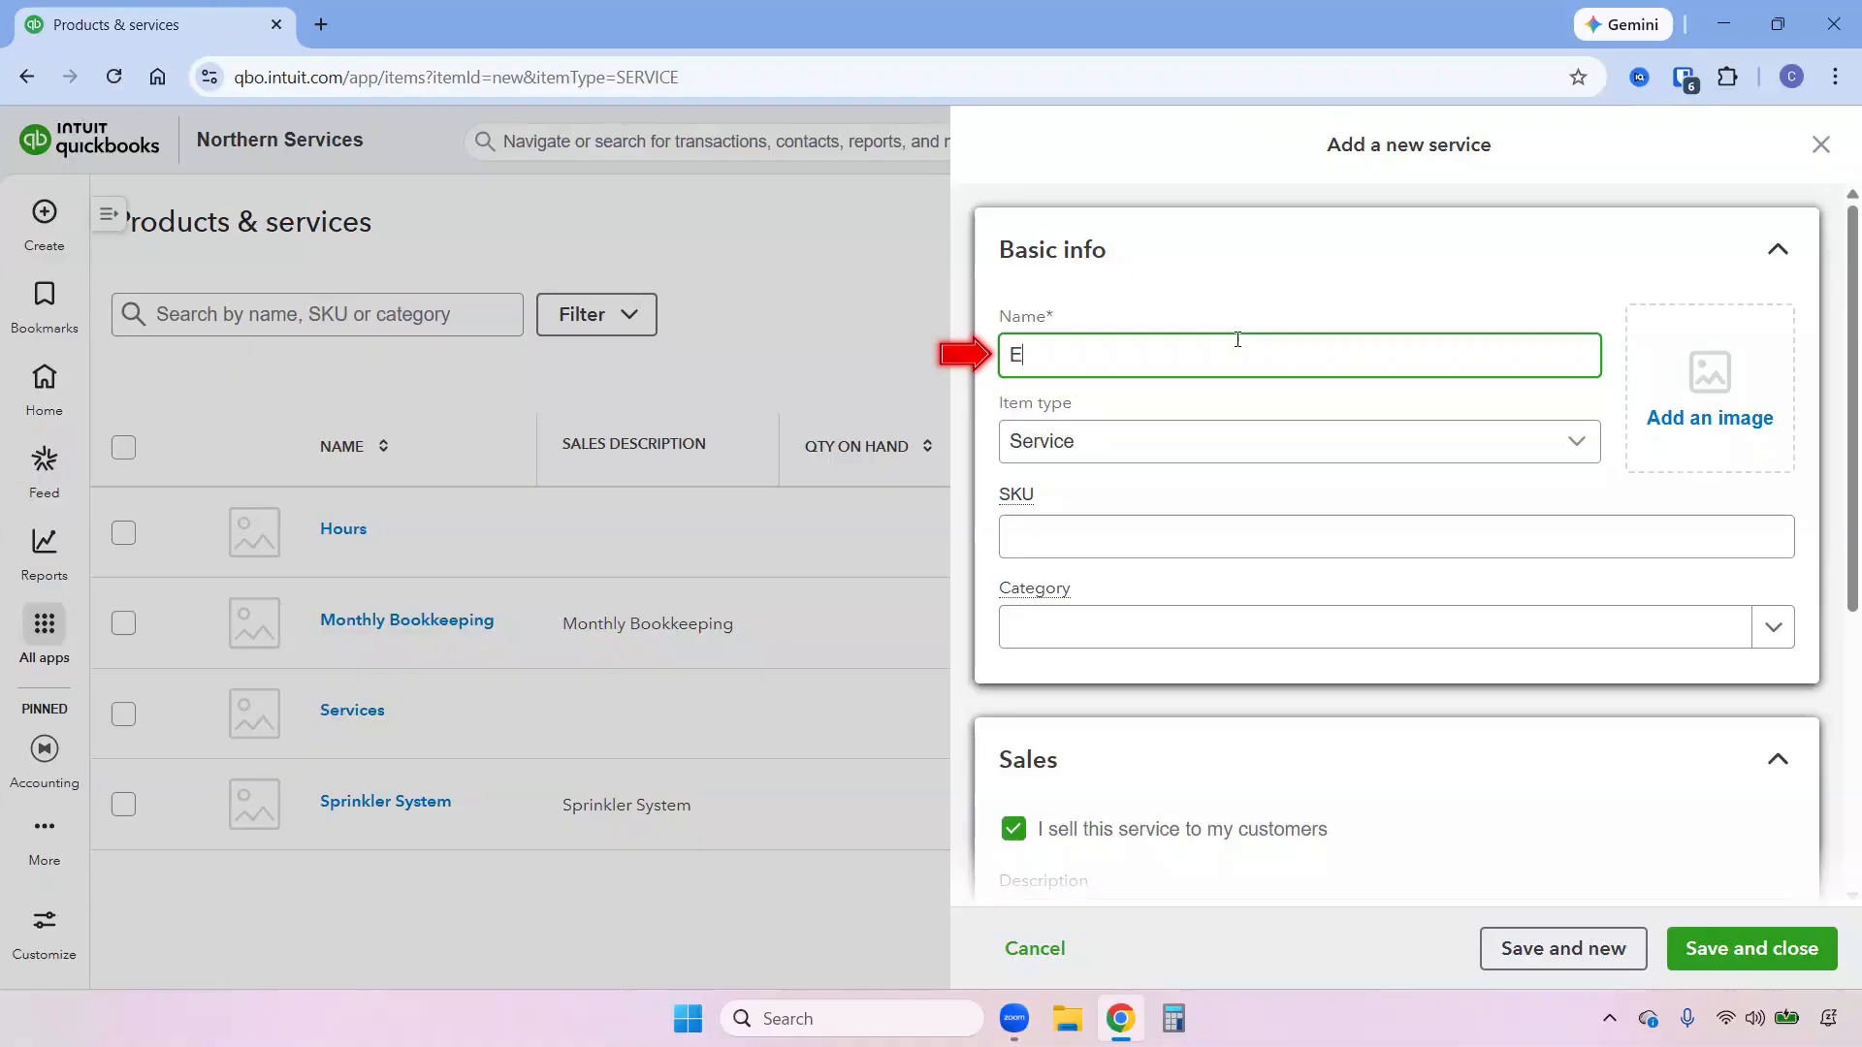
{"action": "type", "text": "tsy transaction fees"}
Copy the service's name, Etsy transaction fees, into its sales description.
{"action": "triple_click", "coordinate": [1269, 361]}
{"action": "key", "text": "ctrl+c"}
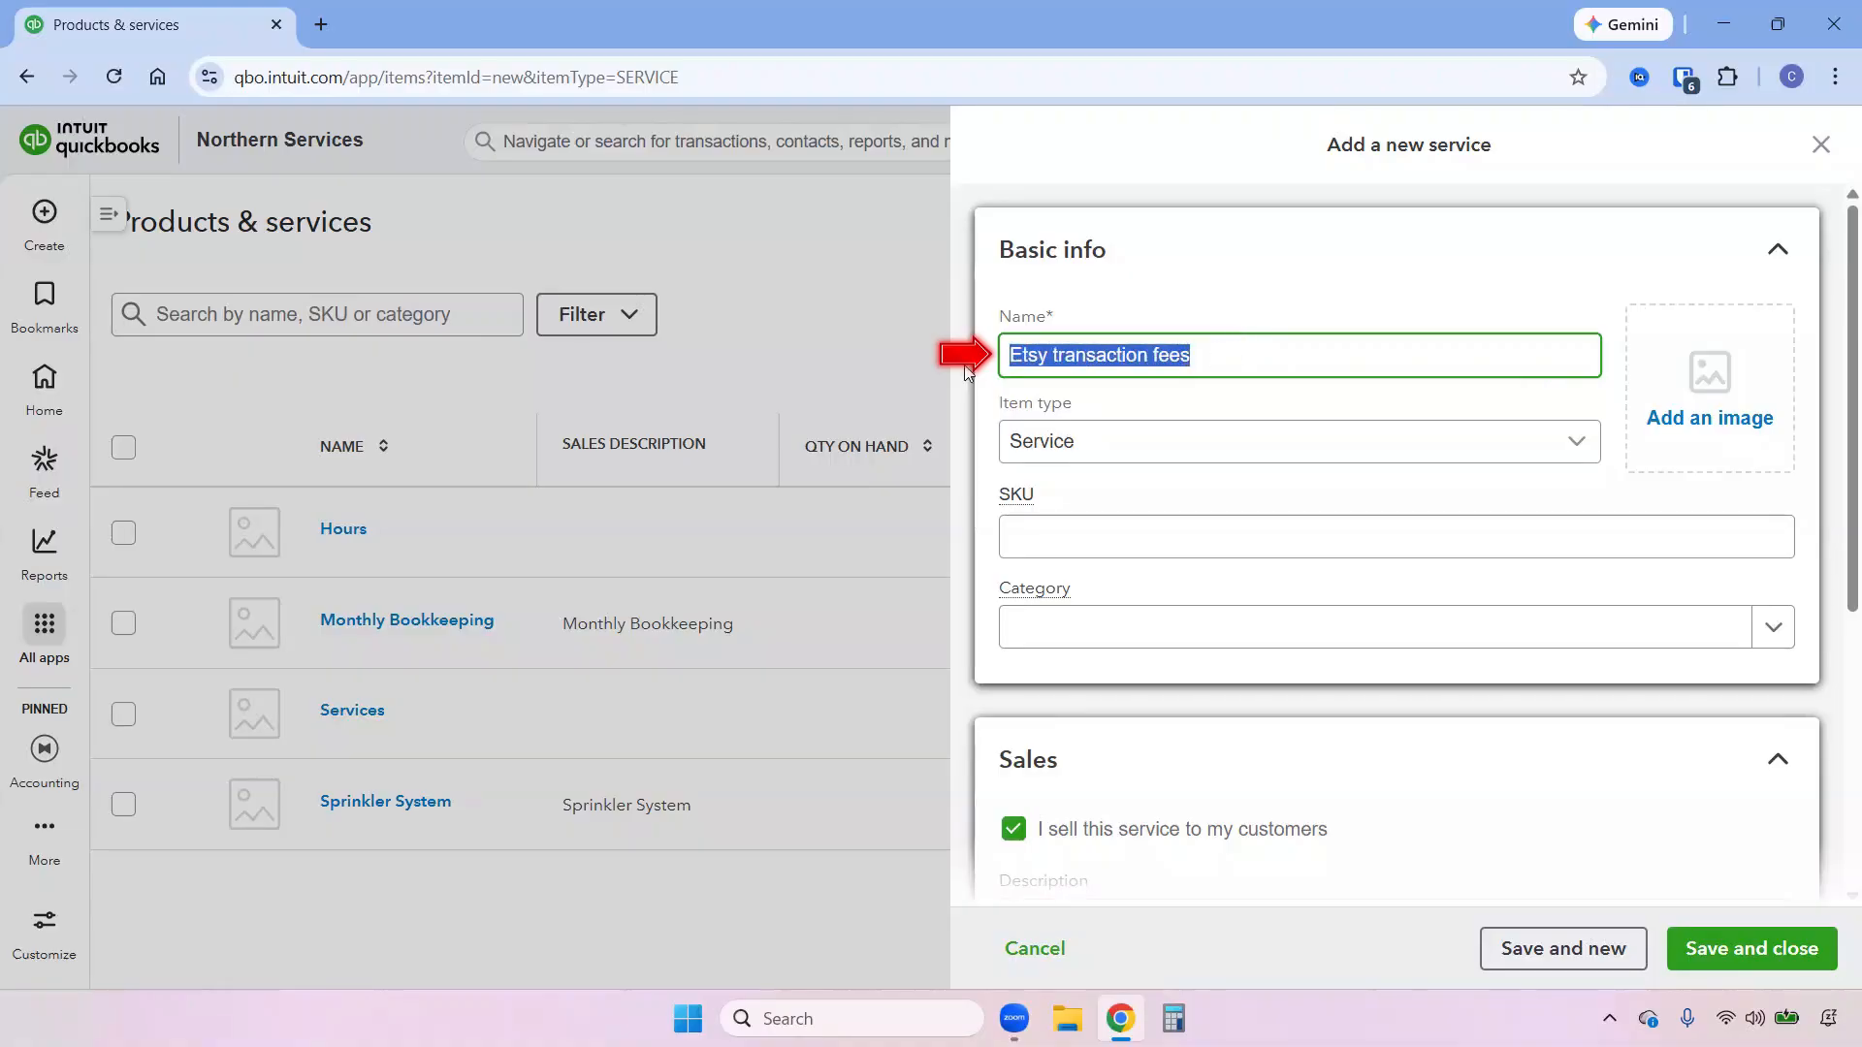
{"action": "scroll", "coordinate": [1248, 663], "scroll_direction": "down", "scroll_amount": 3}
{"action": "left_click", "coordinate": [1185, 679]}
{"action": "key", "text": "ctrl+v"}
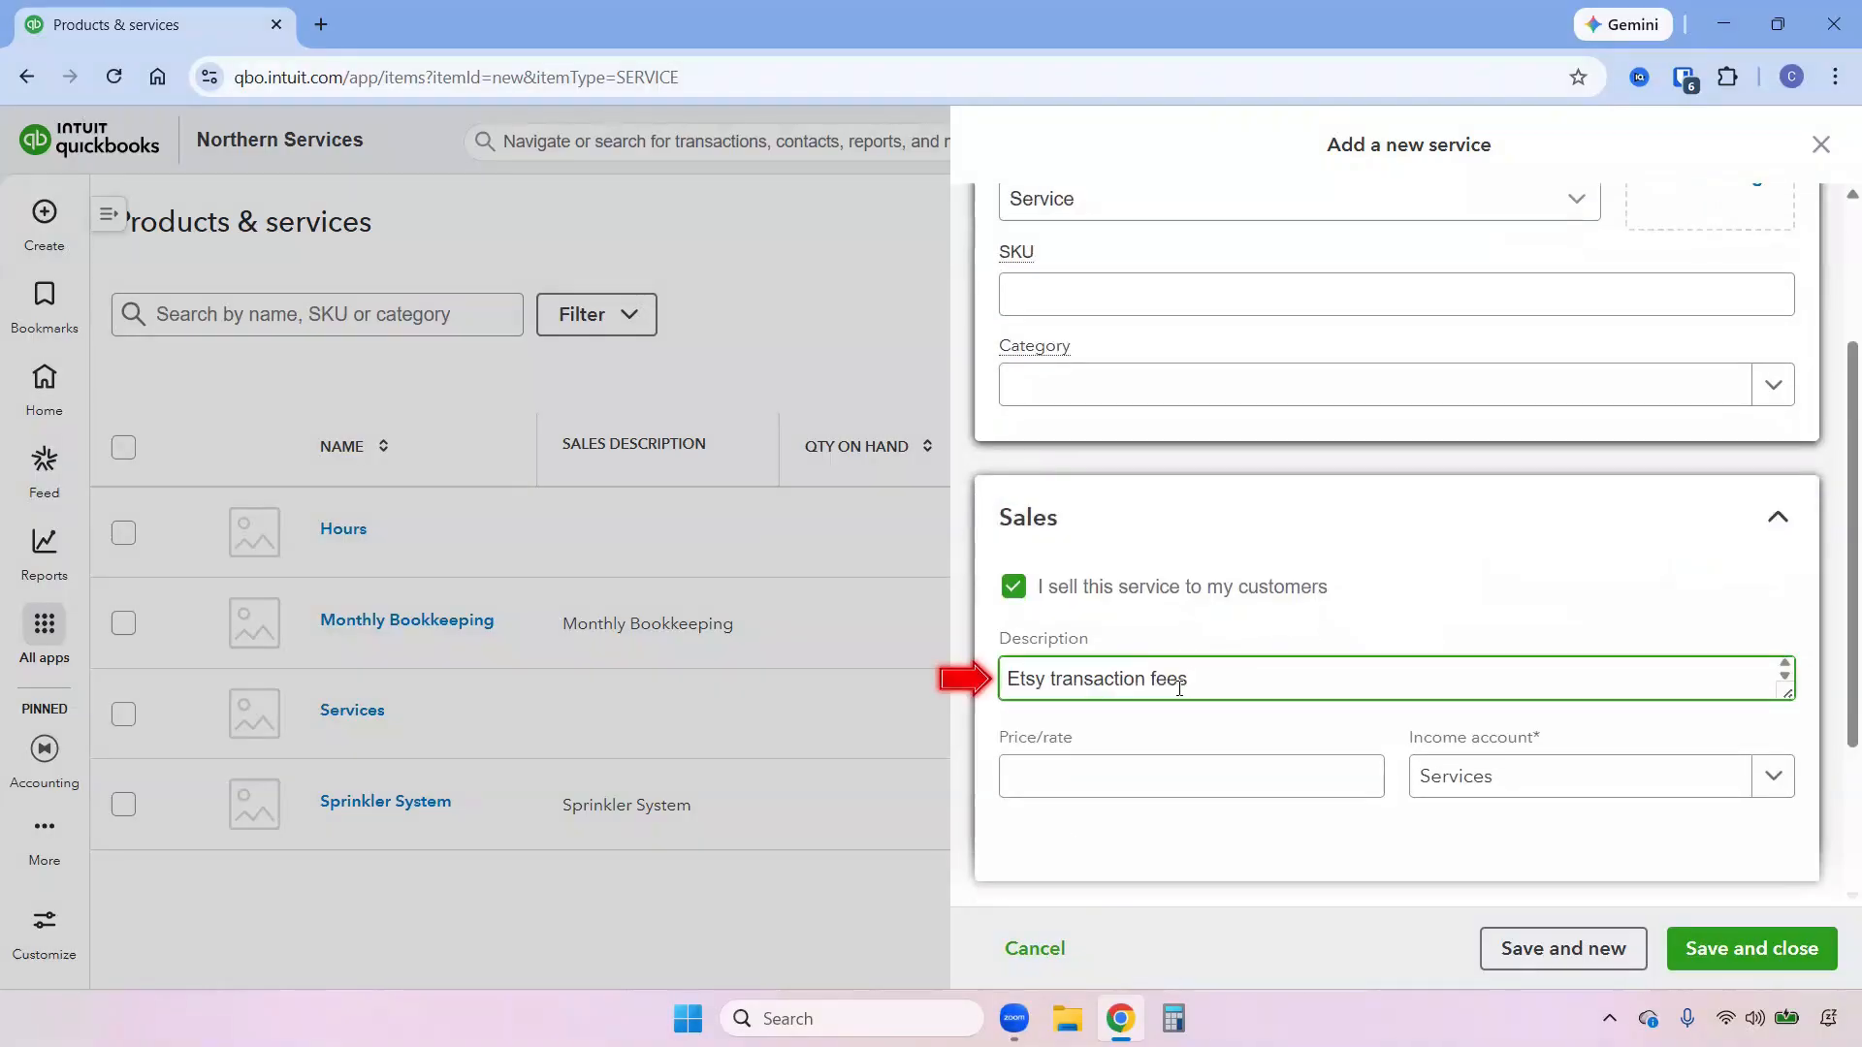
Find an account matching "trans" and assign it as the income account of the Etsy transaction fees service.
{"action": "left_click", "coordinate": [1483, 777]}
{"action": "type", "text": "trans"}
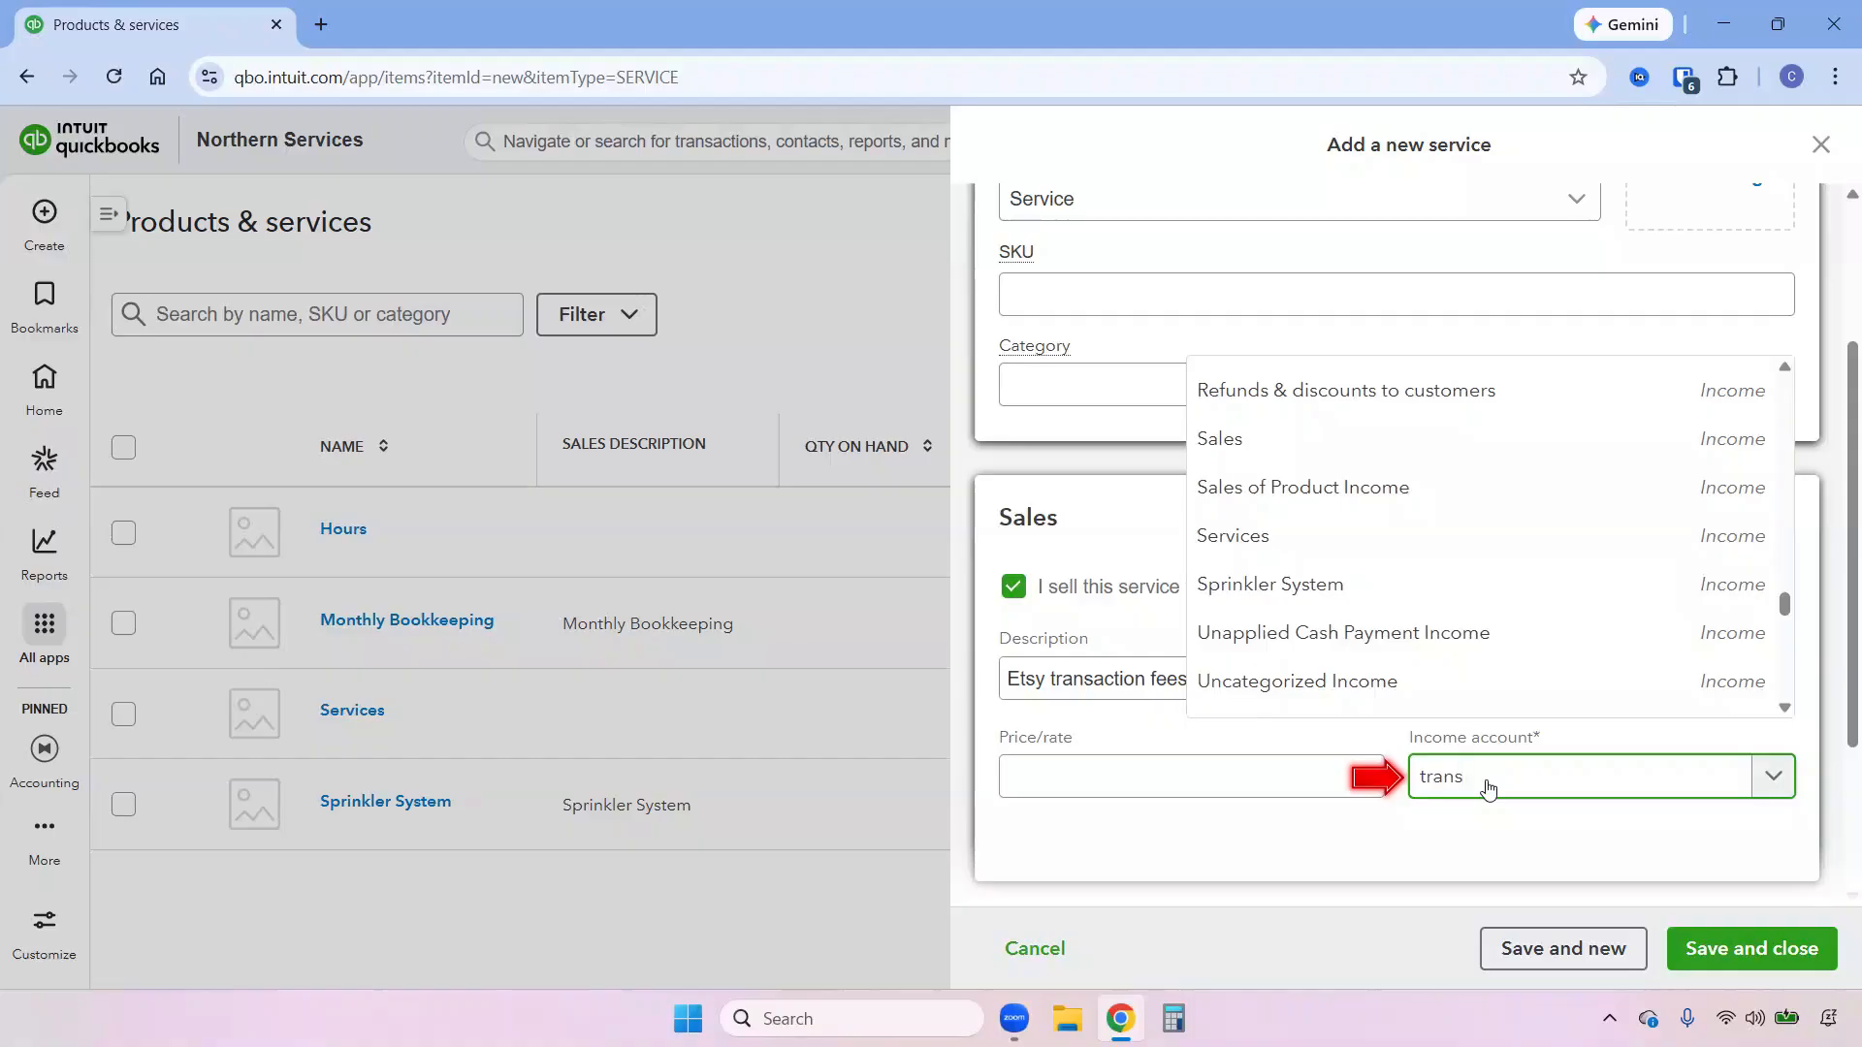
{"action": "left_click", "coordinate": [1518, 694]}
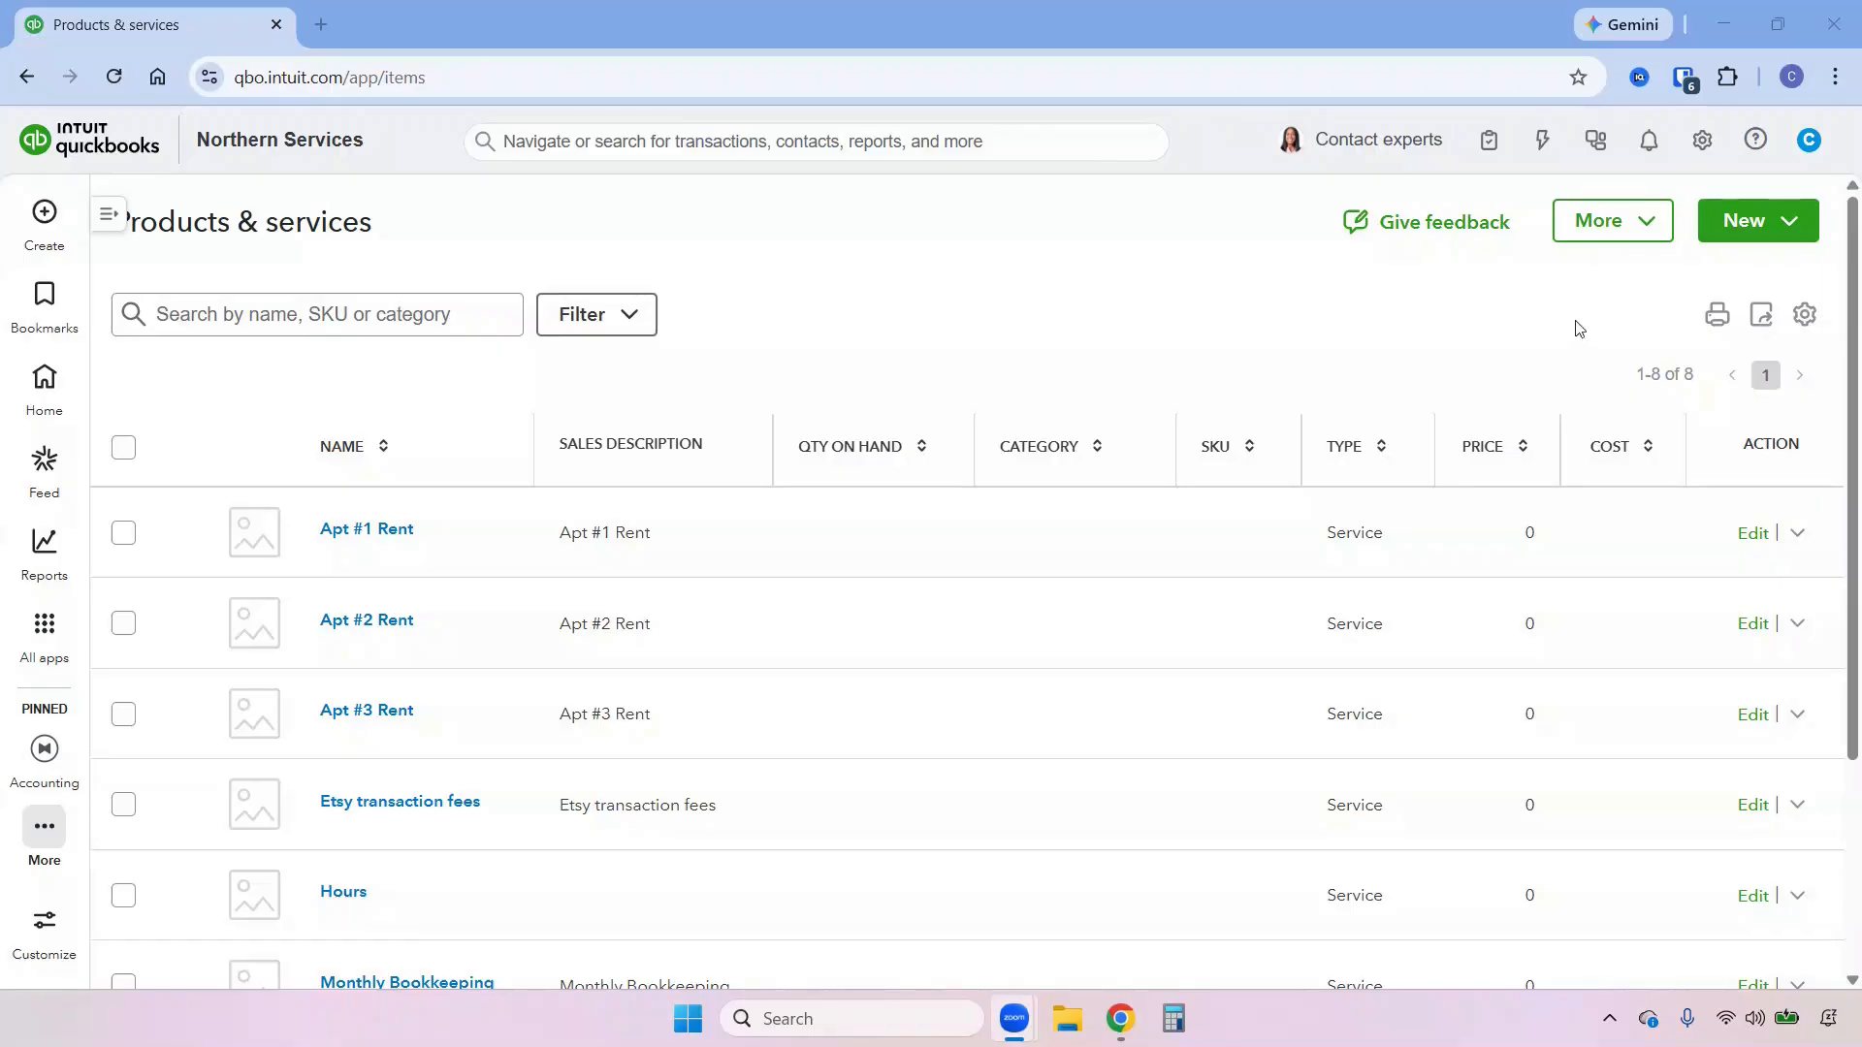
Create and save a product category named with the rental property's street address.
{"action": "left_click", "coordinate": [1646, 227]}
{"action": "left_click", "coordinate": [1613, 282]}
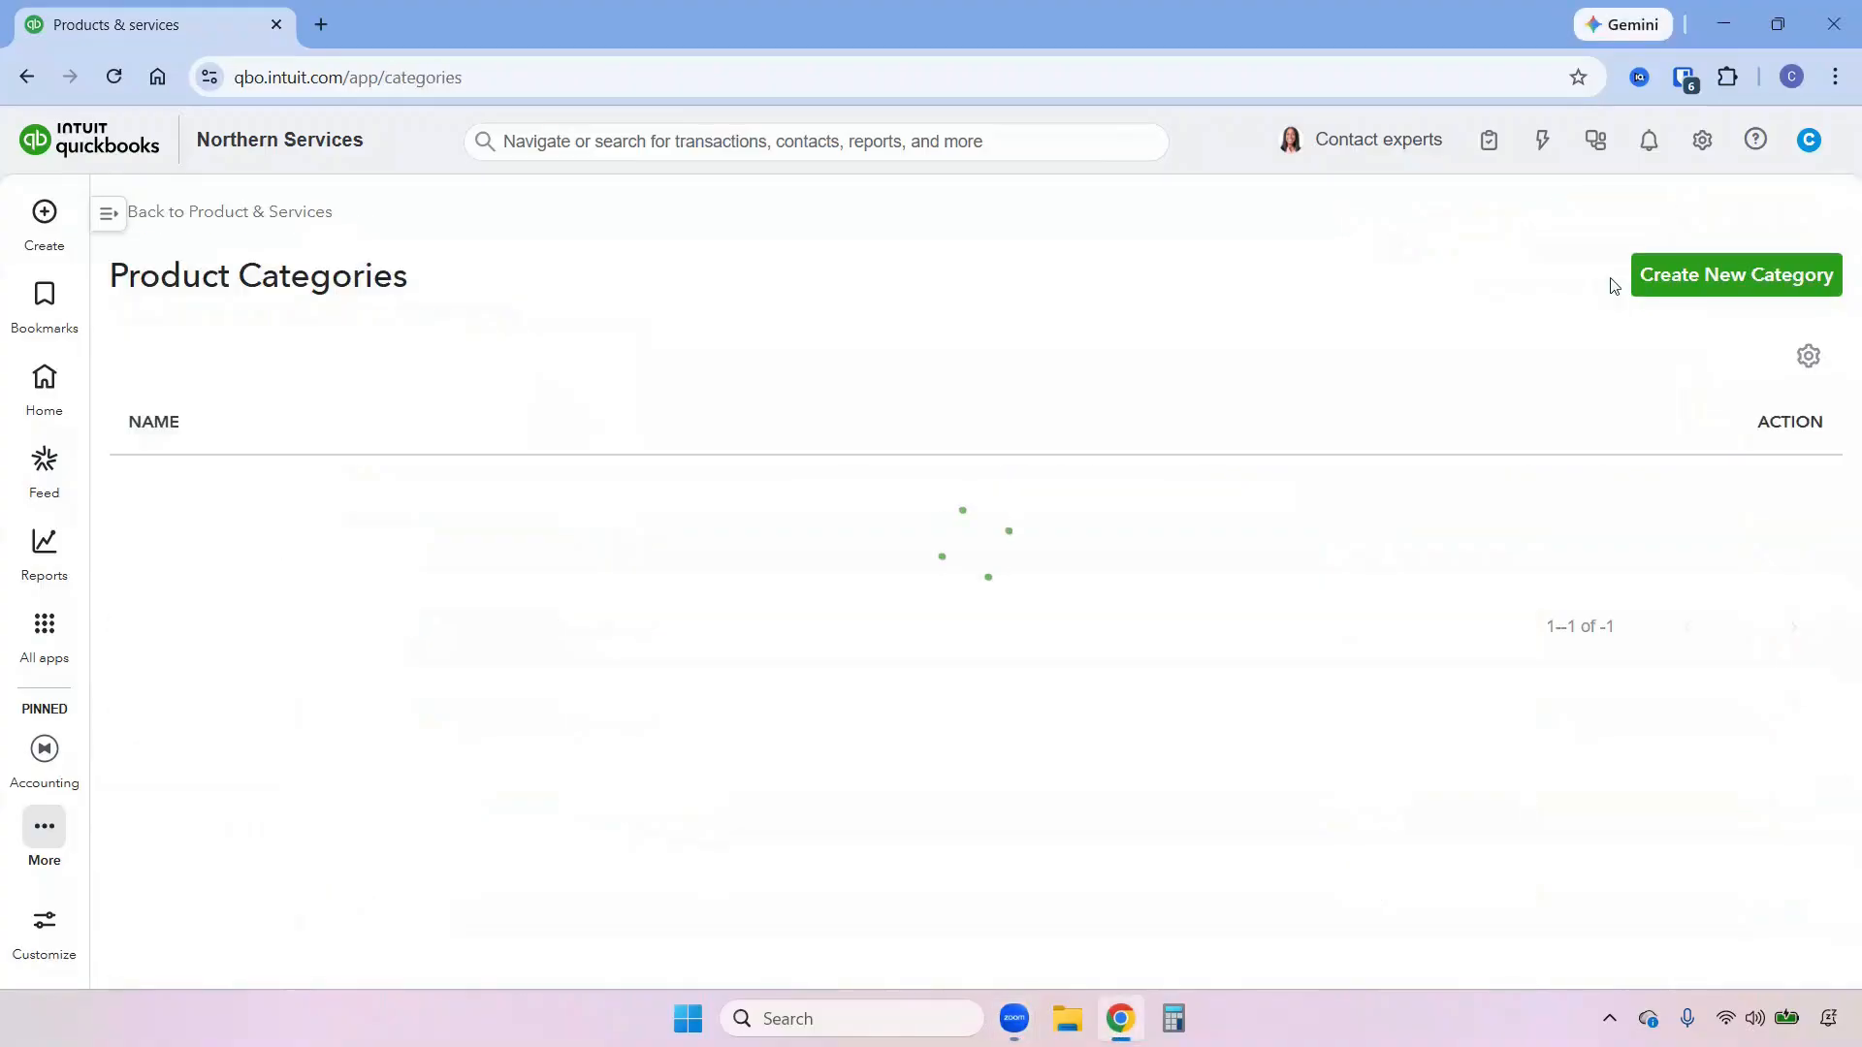
{"action": "left_click", "coordinate": [1719, 278]}
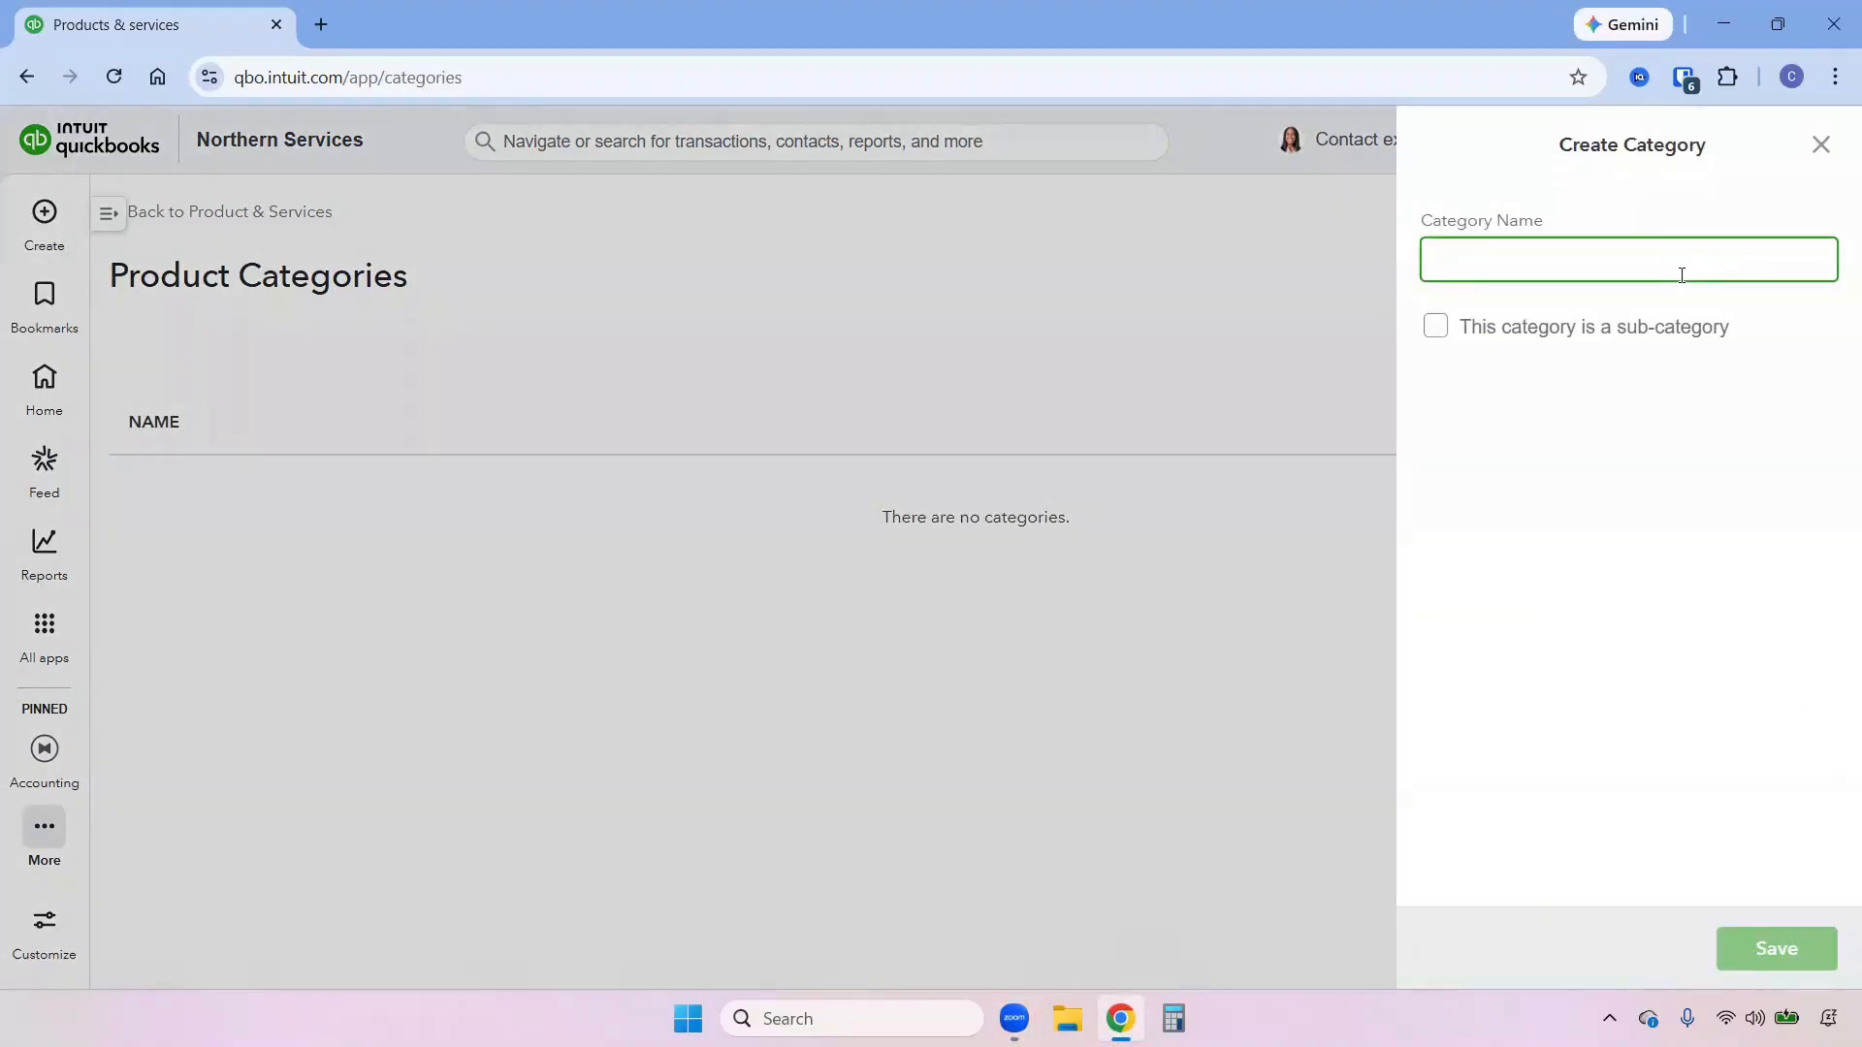
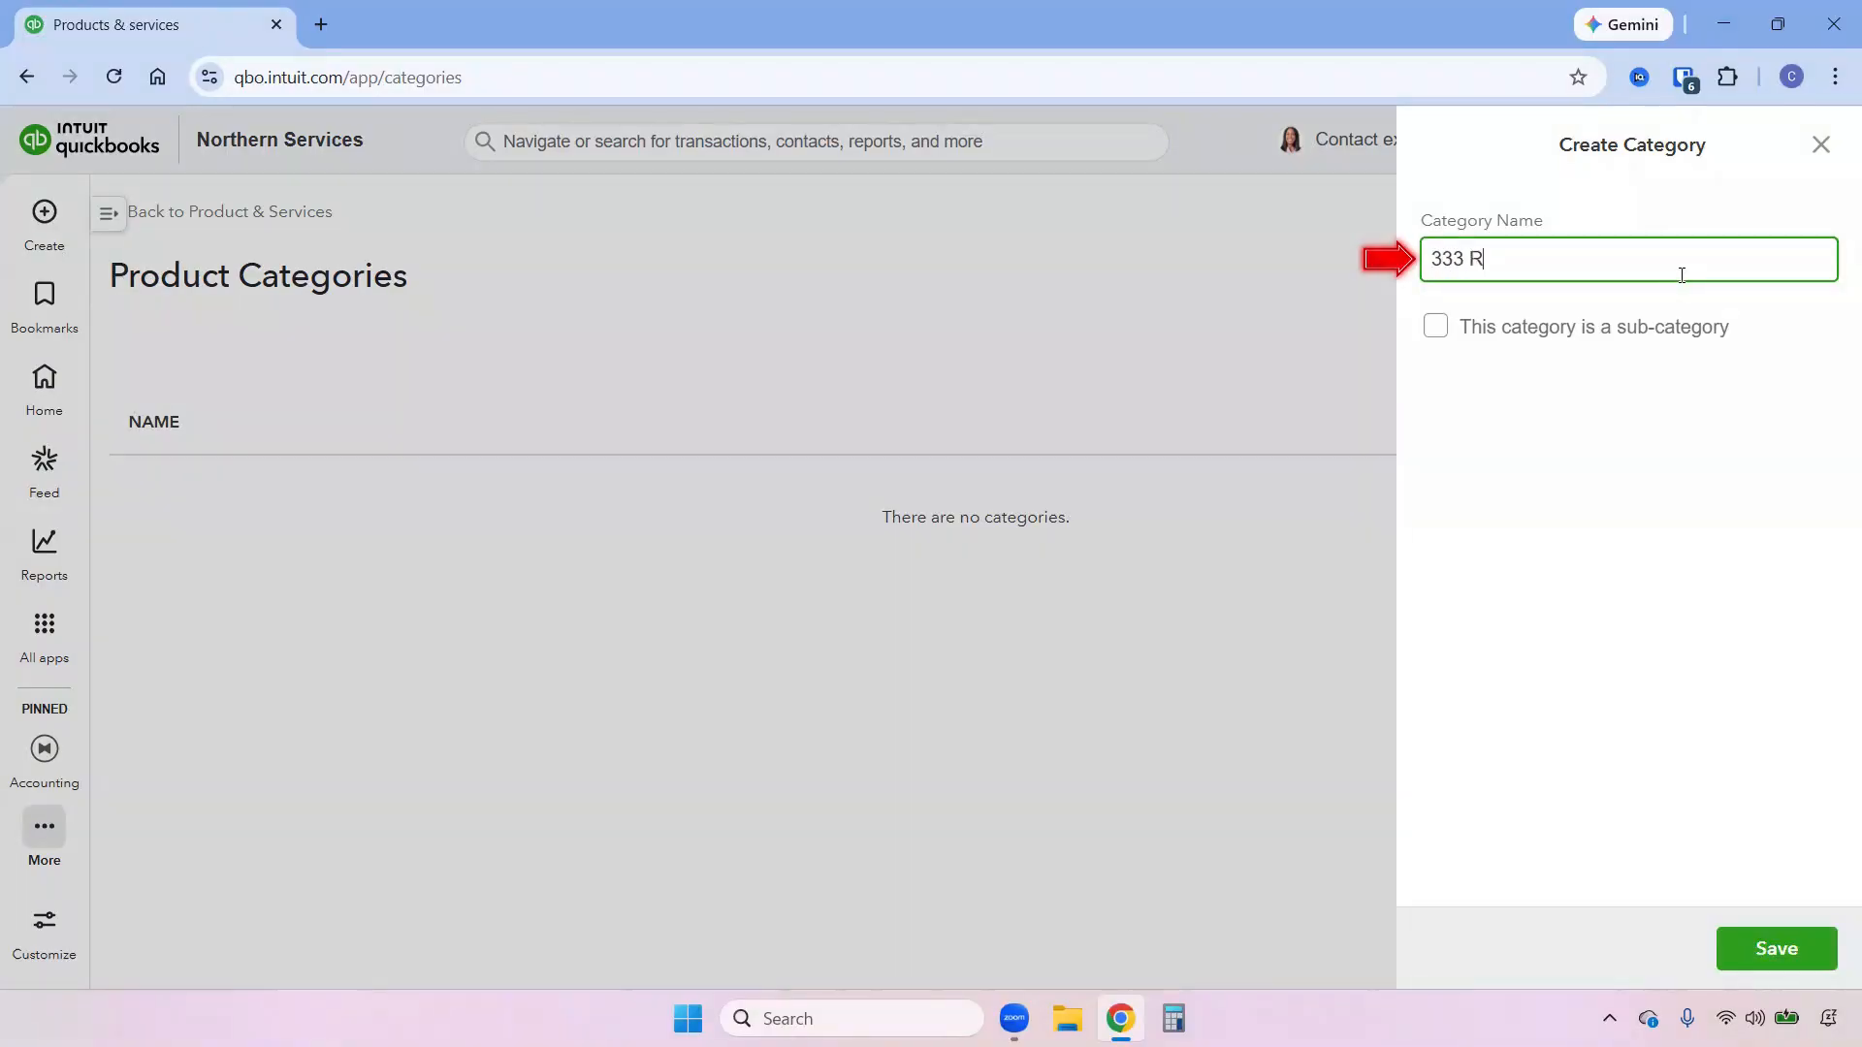
{"action": "left_click", "coordinate": [1787, 954]}
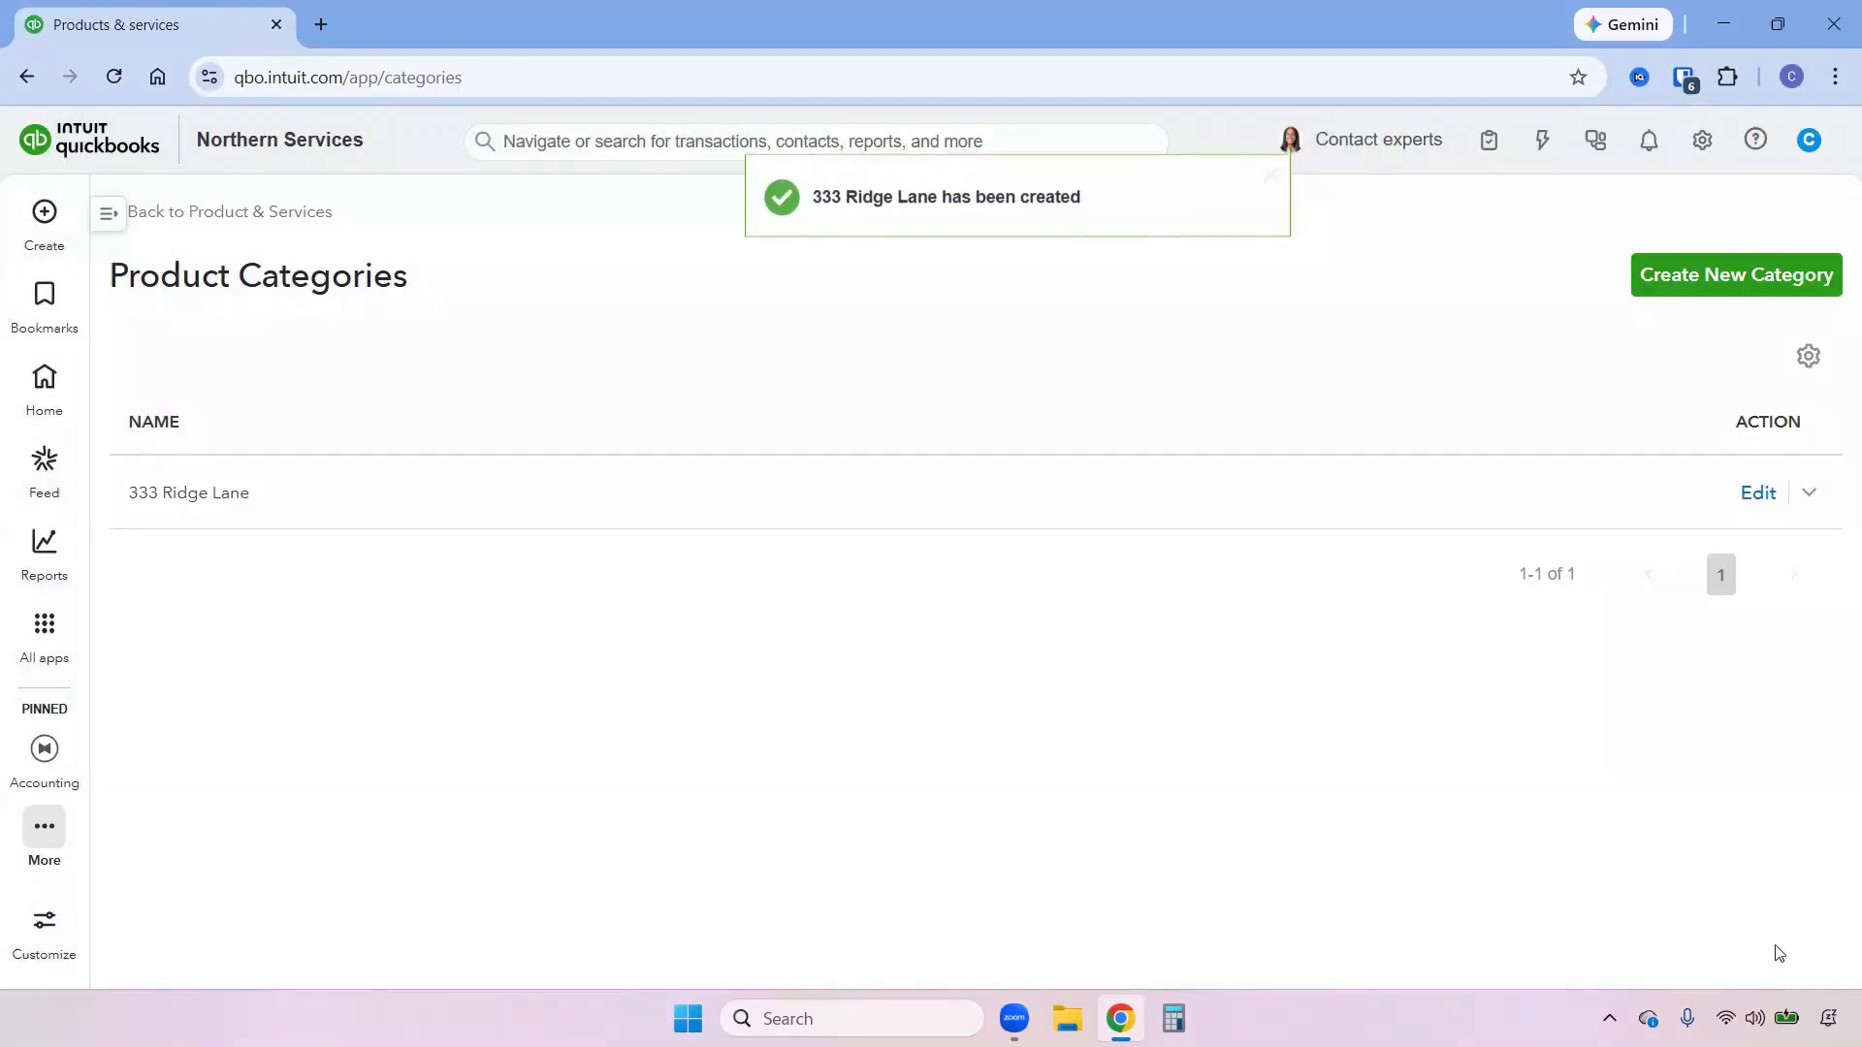
Return to the products and services list, assign Apt #1 Rent to the rental property's category, and save it.
{"action": "left_click", "coordinate": [325, 213]}
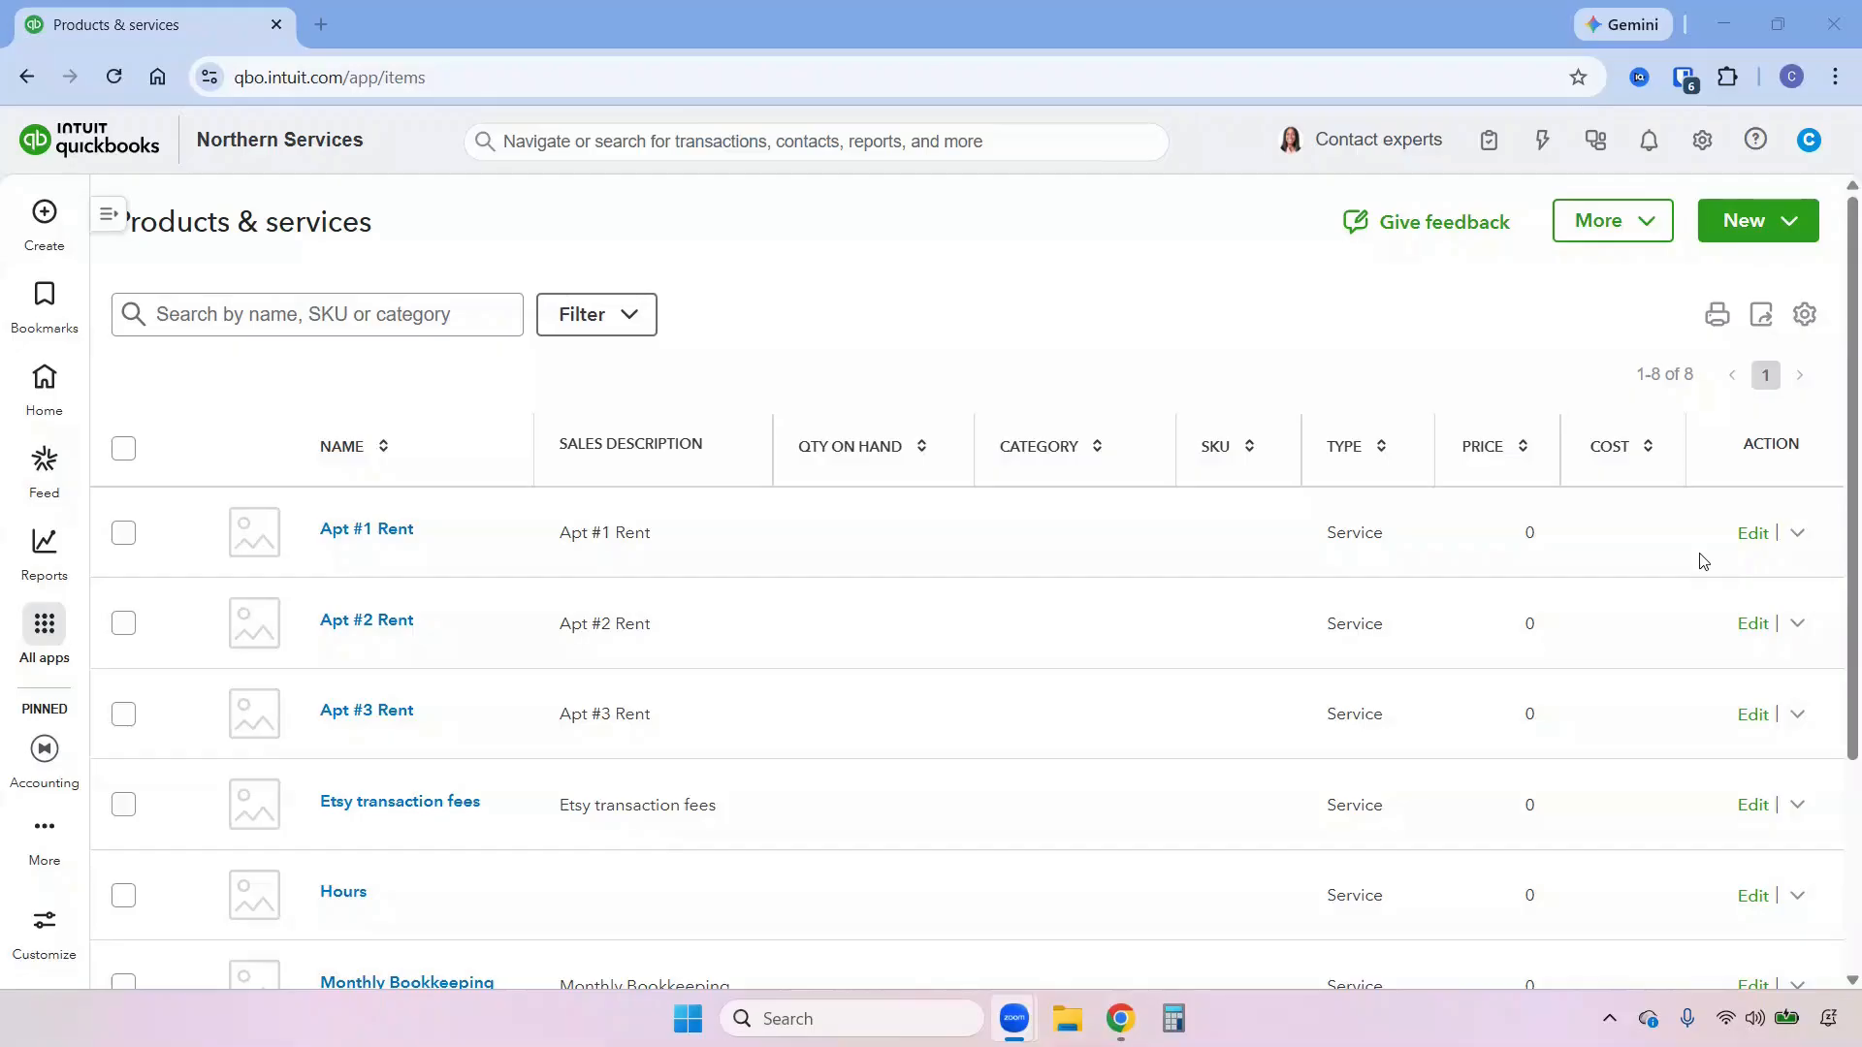
{"action": "left_click", "coordinate": [1752, 534]}
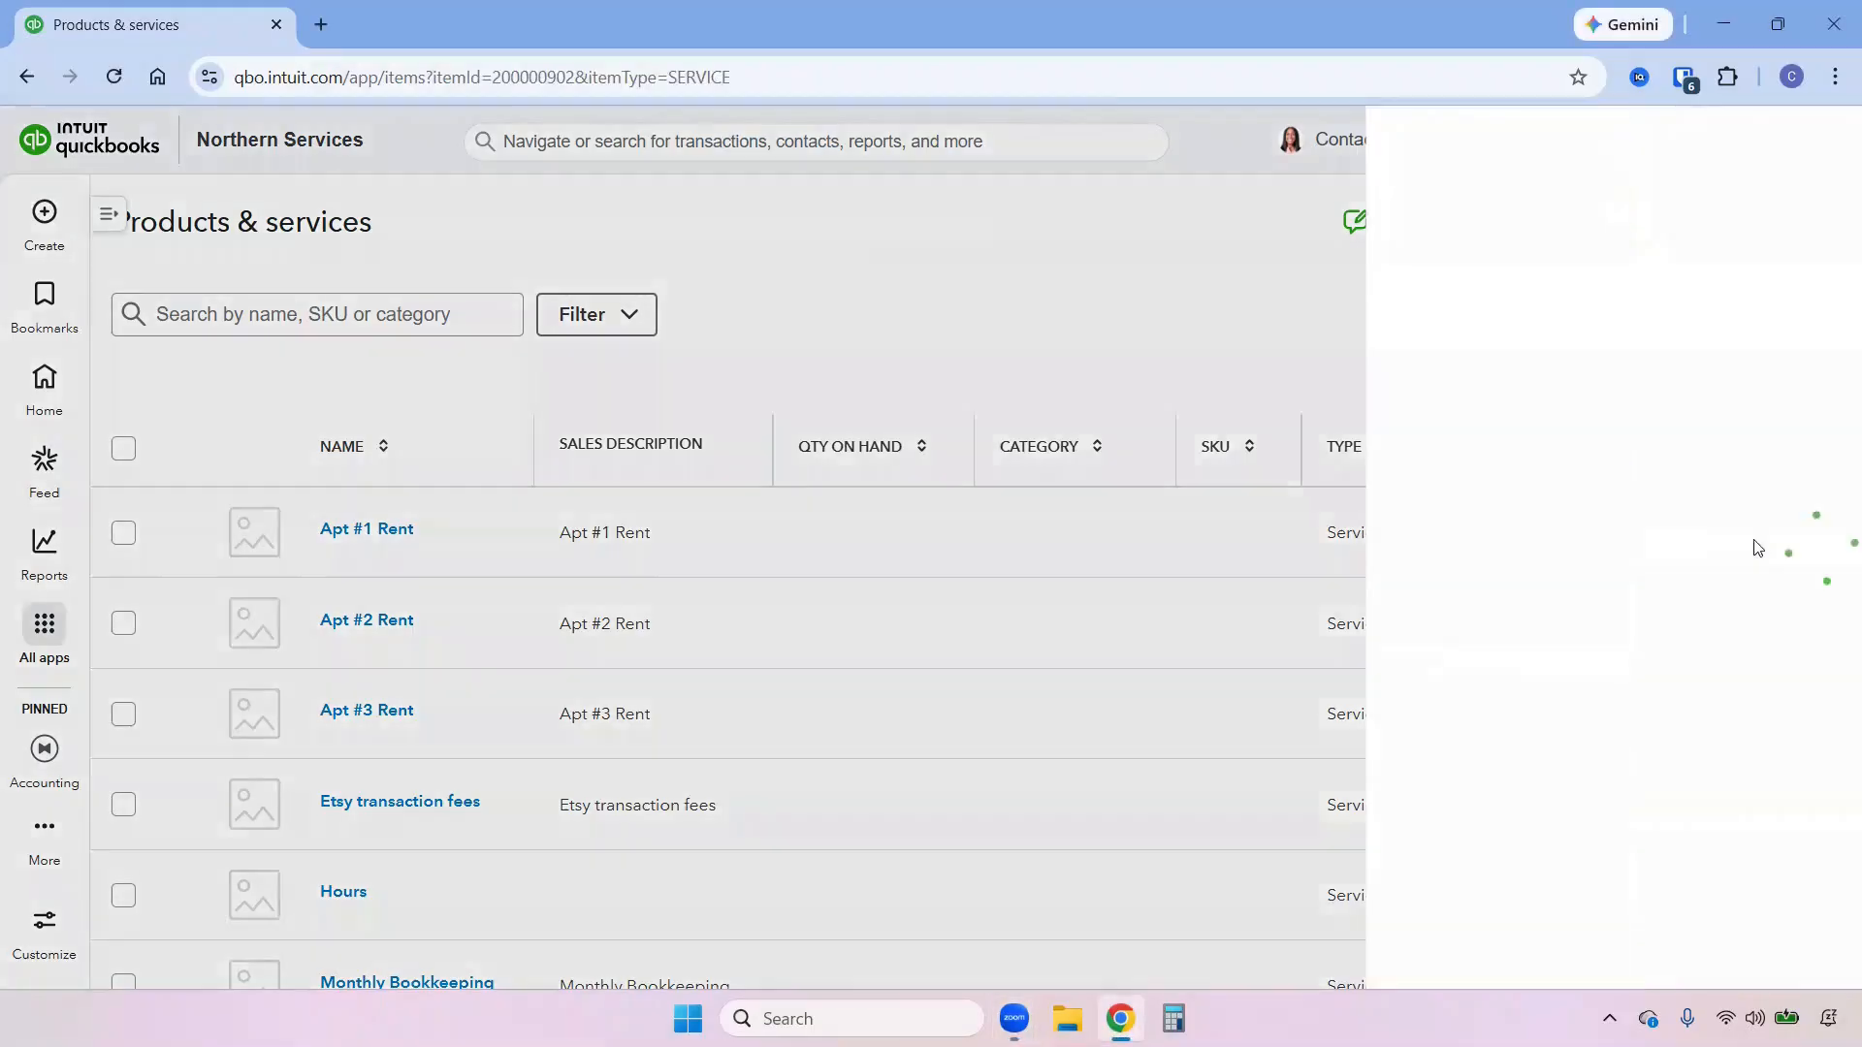
{"action": "left_click", "coordinate": [1173, 628]}
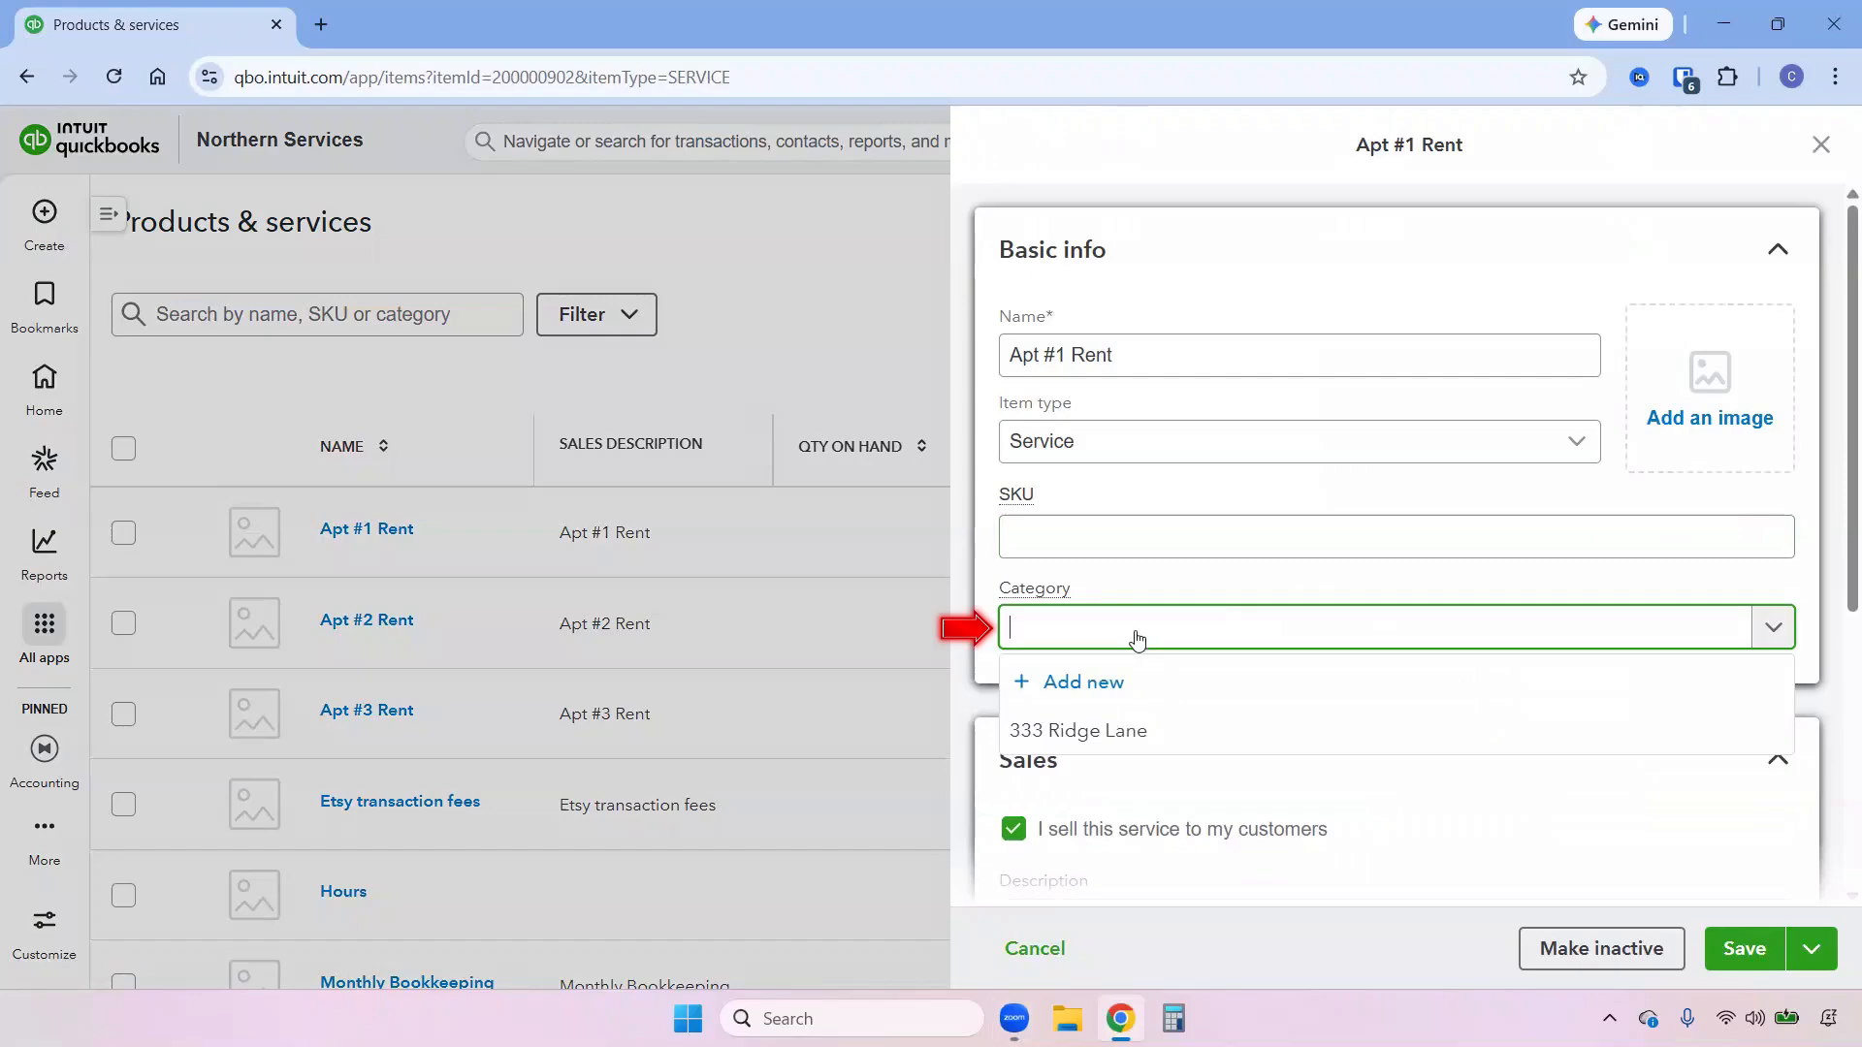
{"action": "left_click", "coordinate": [1106, 733]}
{"action": "left_click", "coordinate": [1738, 958]}
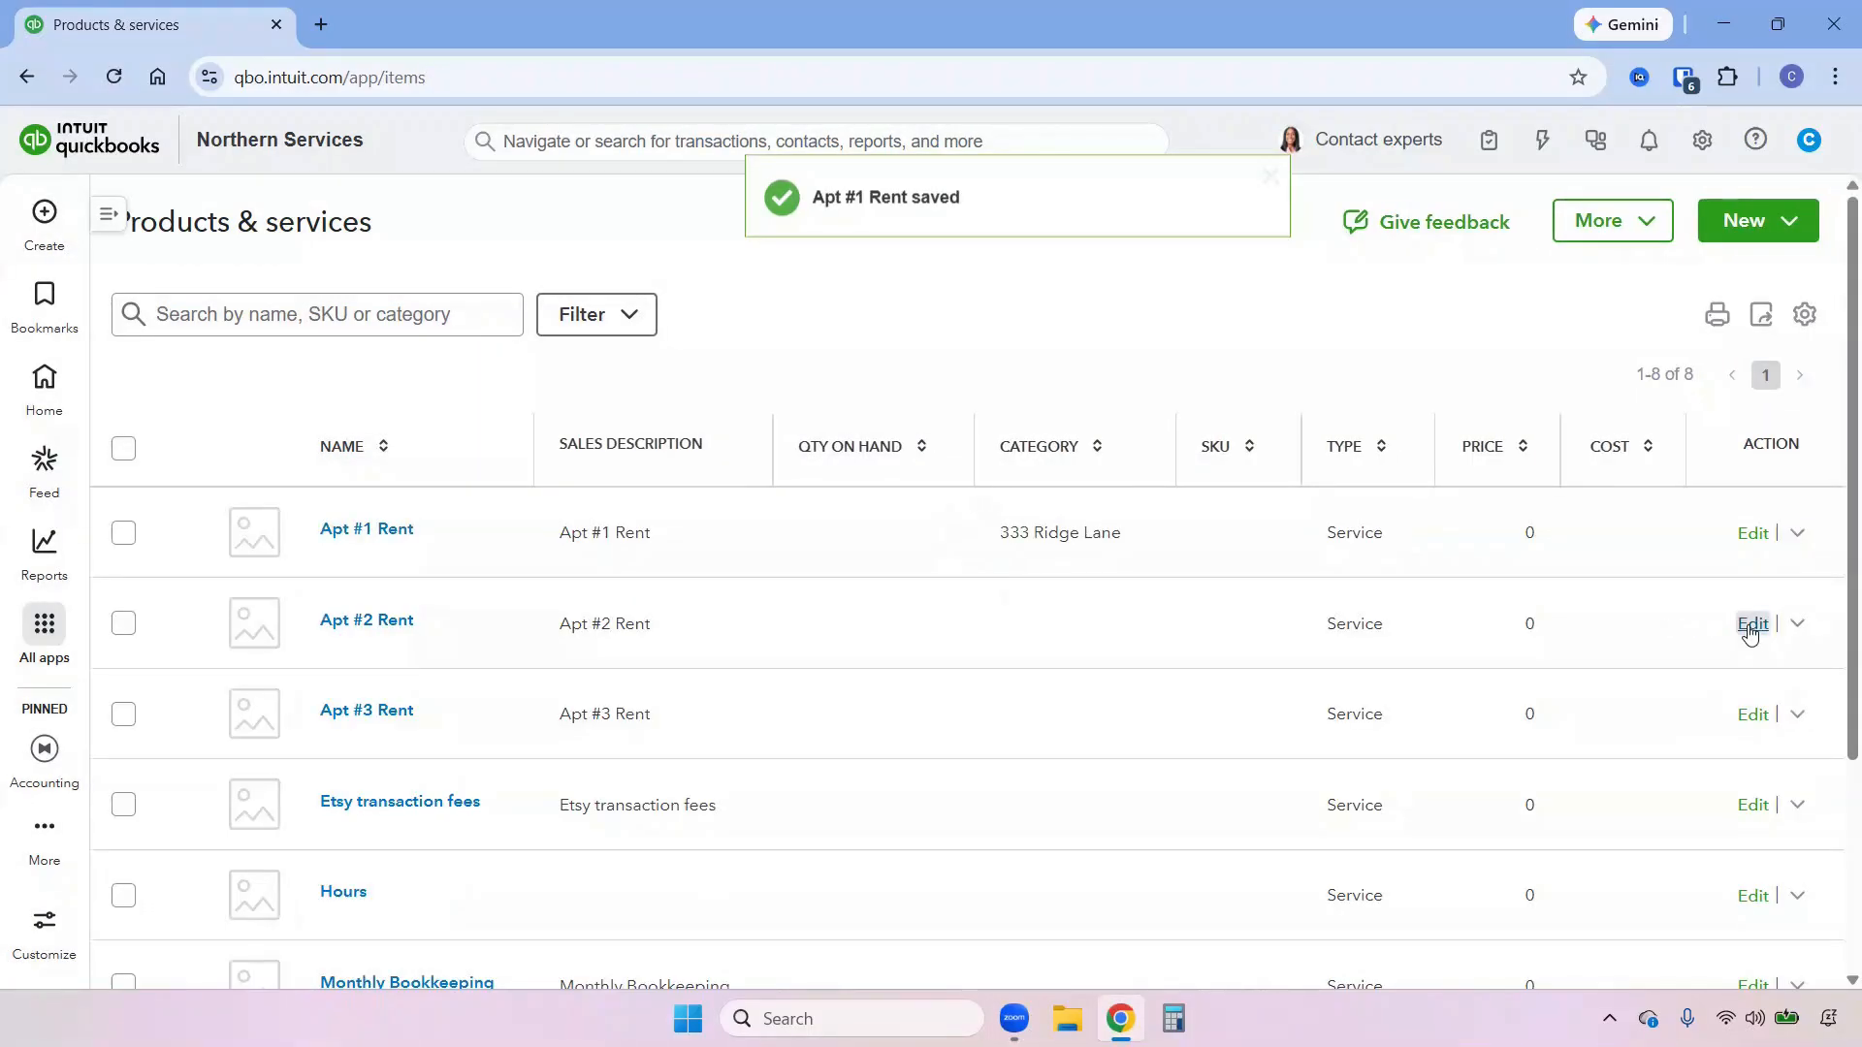
Assign Apt #2 Rent to the rental property's category and save the item.
{"action": "left_click", "coordinate": [1749, 630]}
{"action": "left_click", "coordinate": [1093, 628]}
{"action": "left_click", "coordinate": [1072, 736]}
{"action": "left_click", "coordinate": [1746, 948]}
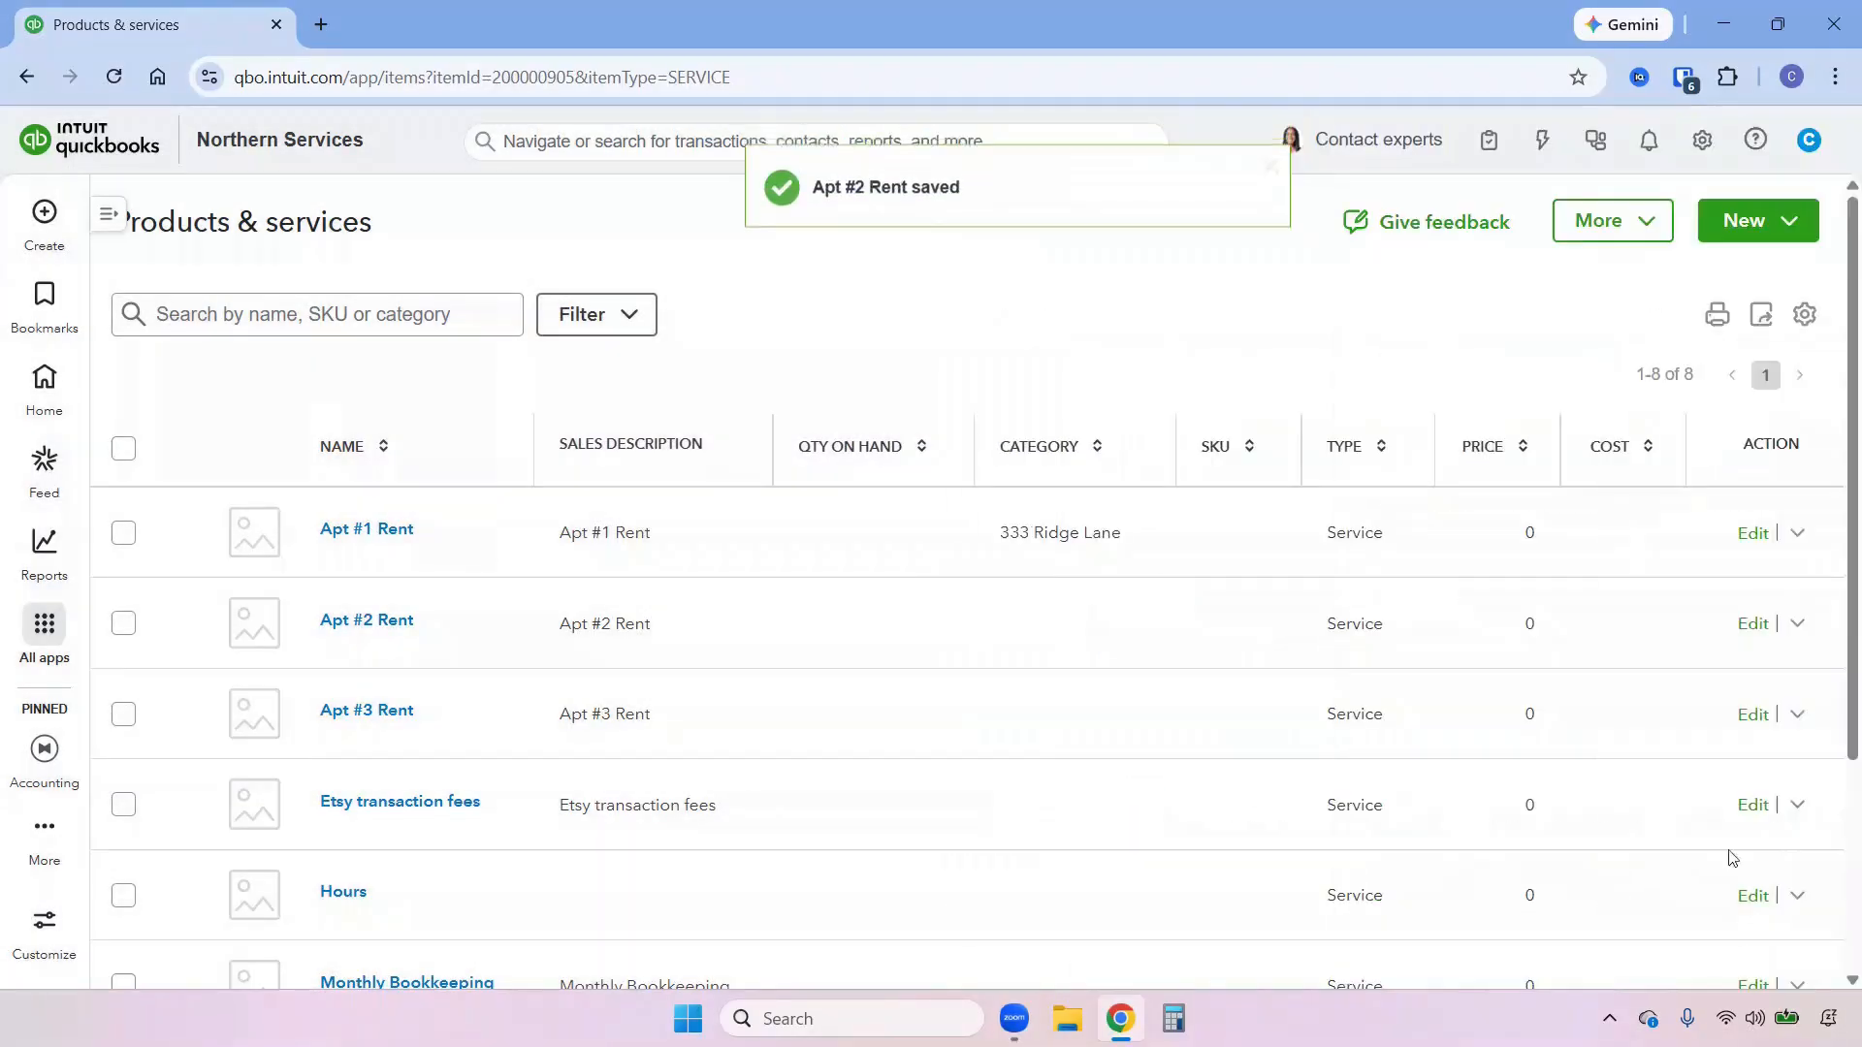
Assign Apt #3 Rent to the rental property's category and save the item.
{"action": "left_click", "coordinate": [1746, 718]}
{"action": "left_click", "coordinate": [1117, 640]}
{"action": "left_click", "coordinate": [1105, 730]}
{"action": "left_click", "coordinate": [1746, 948]}
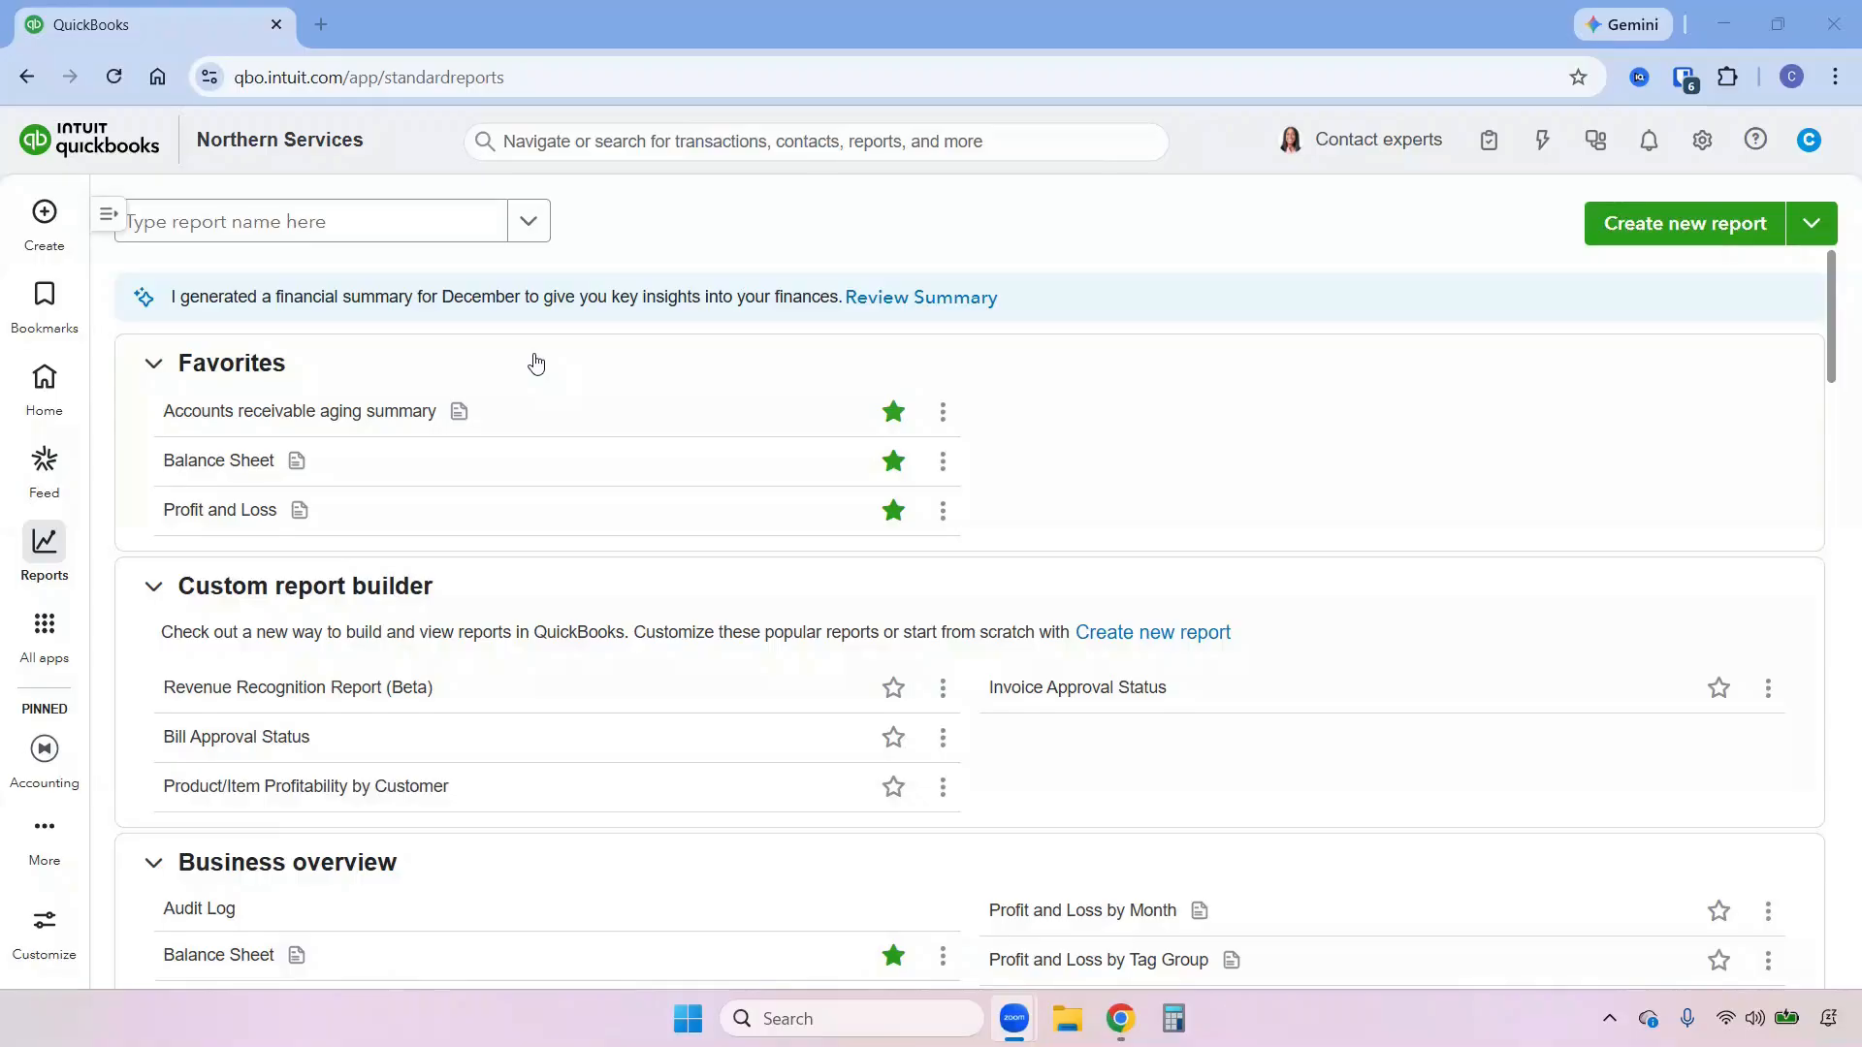
Search the standard reports for "sales" and open the Sales by Product/Service Summary report.
{"action": "left_click", "coordinate": [445, 227]}
{"action": "type", "text": "sales"}
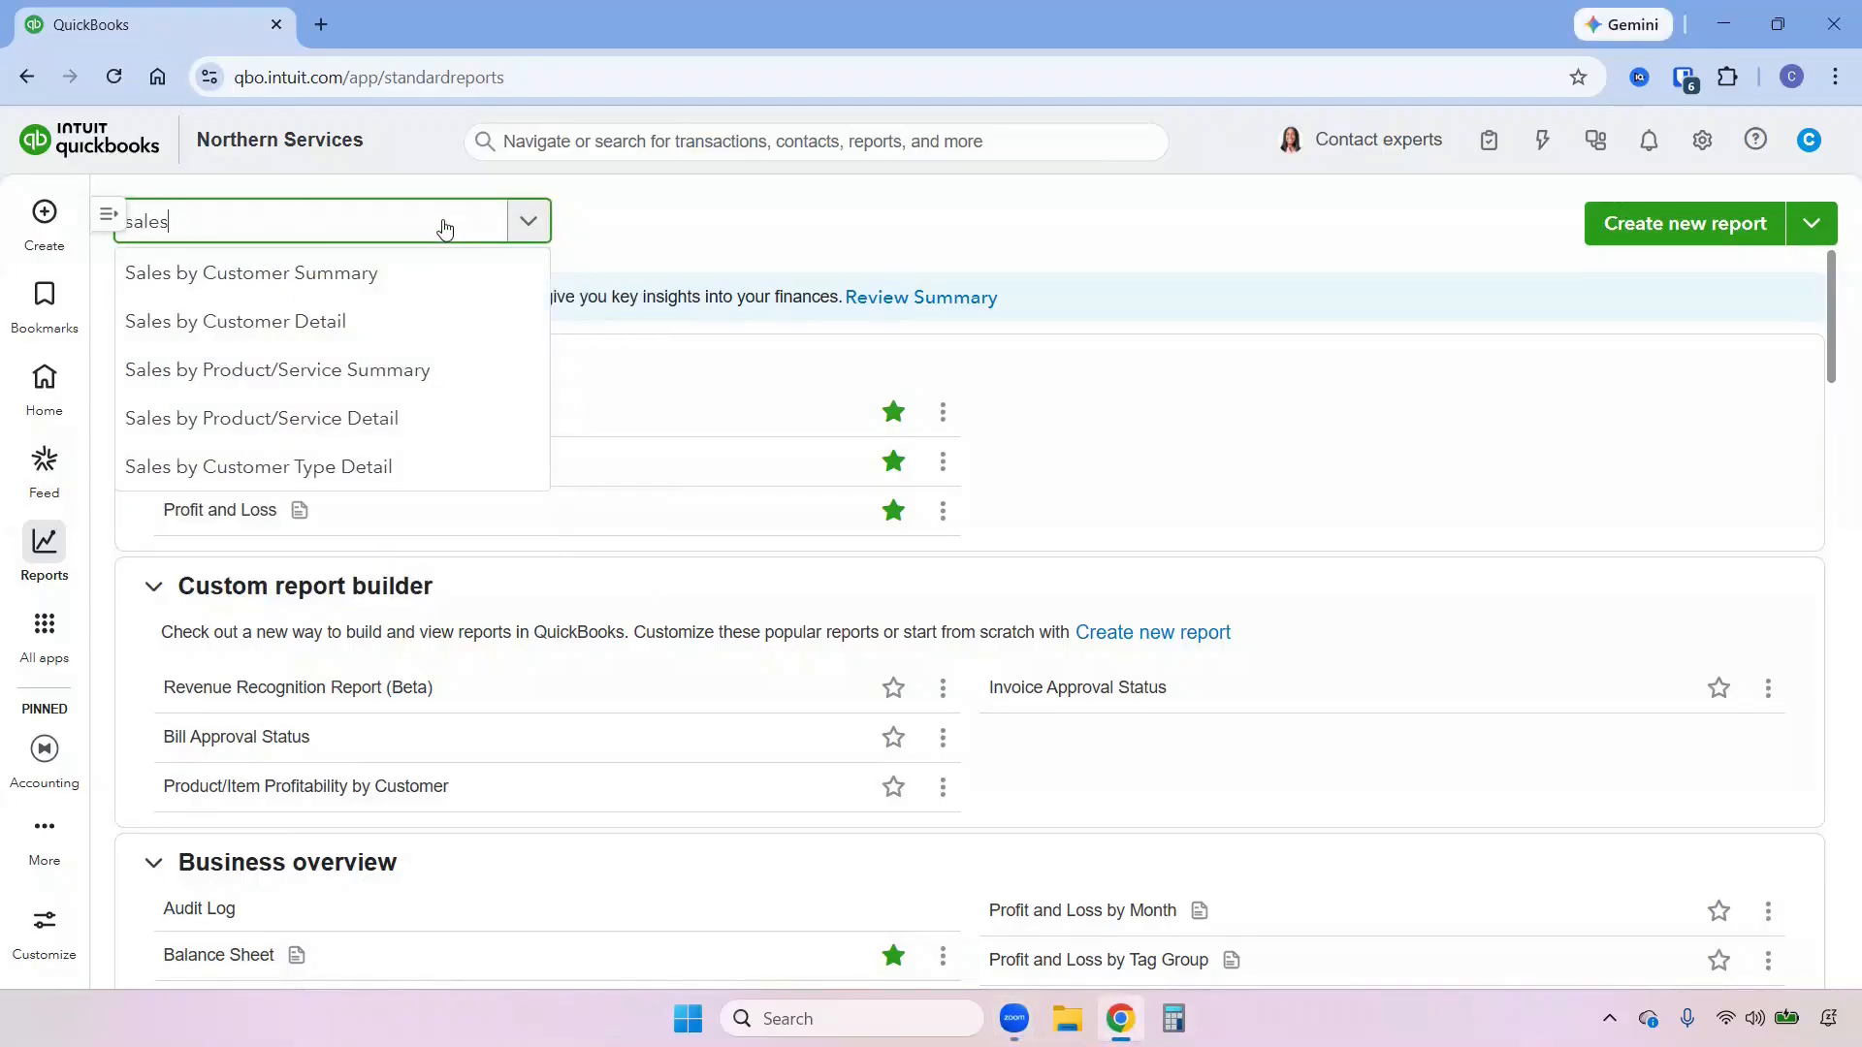
{"action": "left_click", "coordinate": [370, 368]}
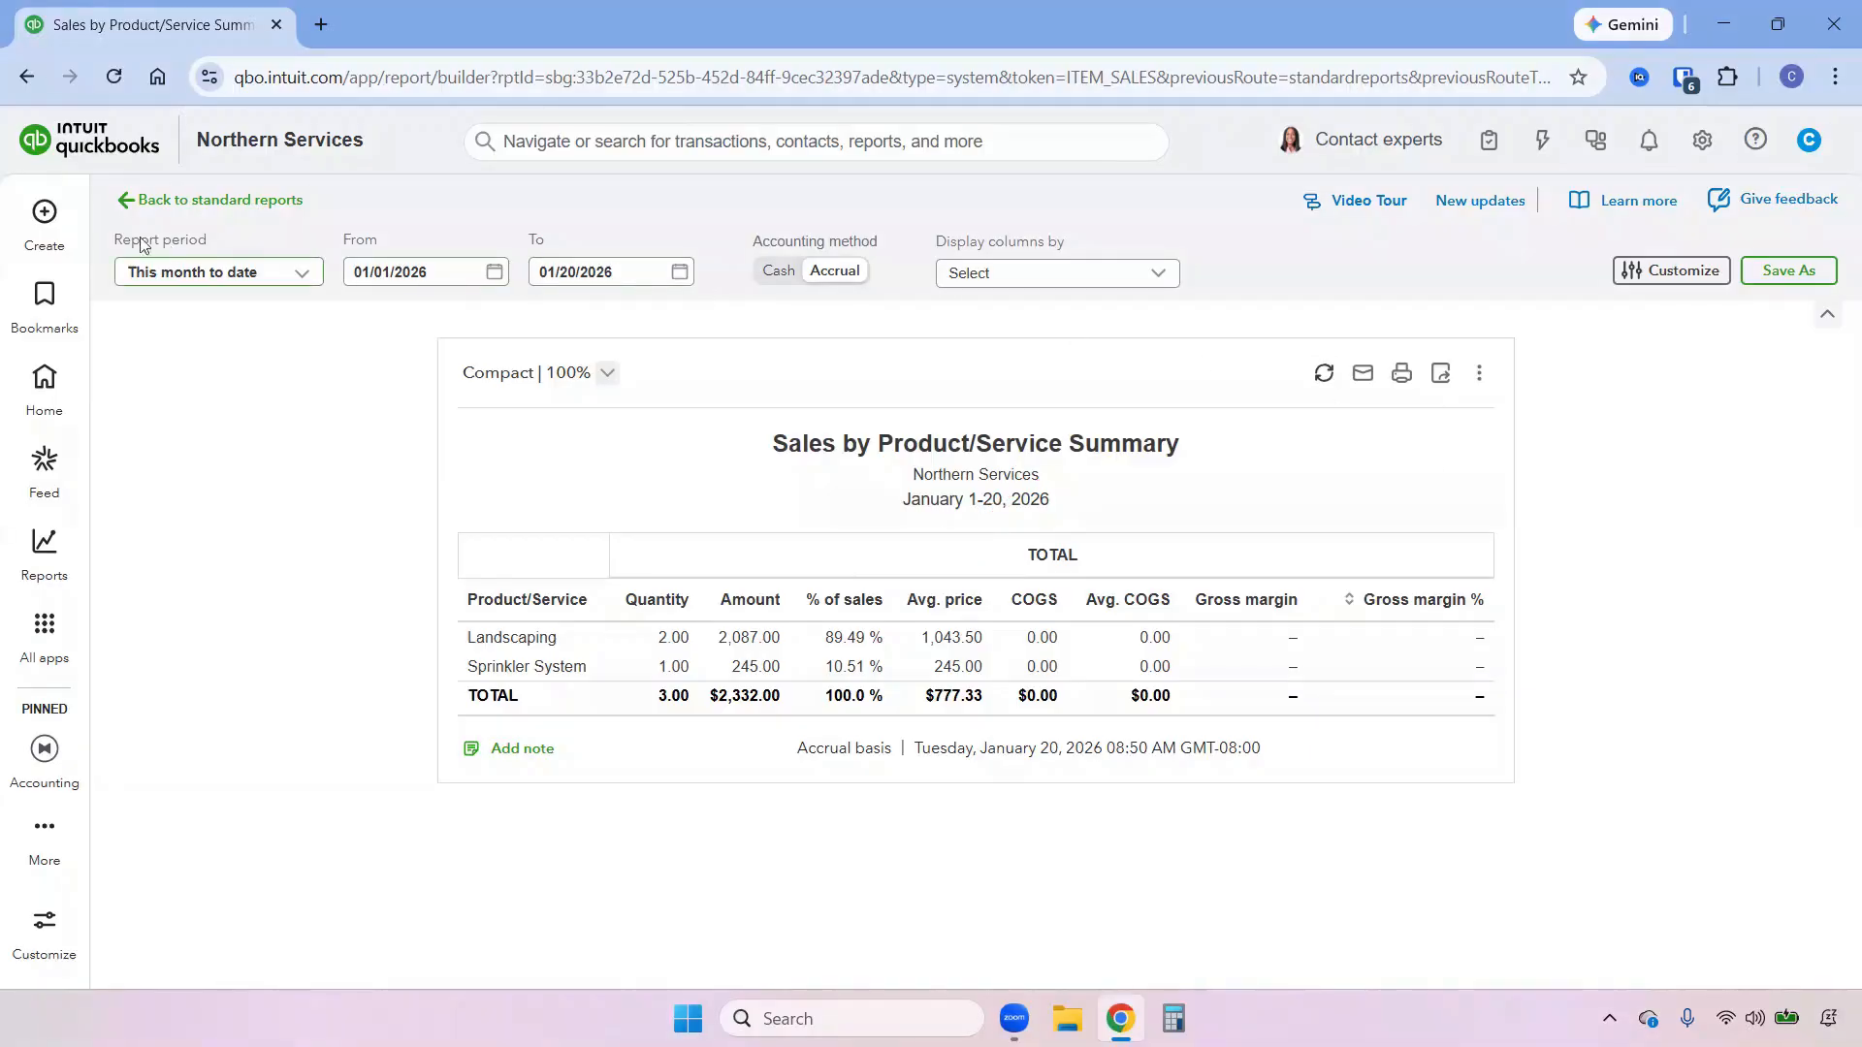
Return to the standard reports, search for "sales" again, and open the Sales by Product/Service Detail report.
{"action": "left_click", "coordinate": [187, 202]}
{"action": "left_click", "coordinate": [204, 237]}
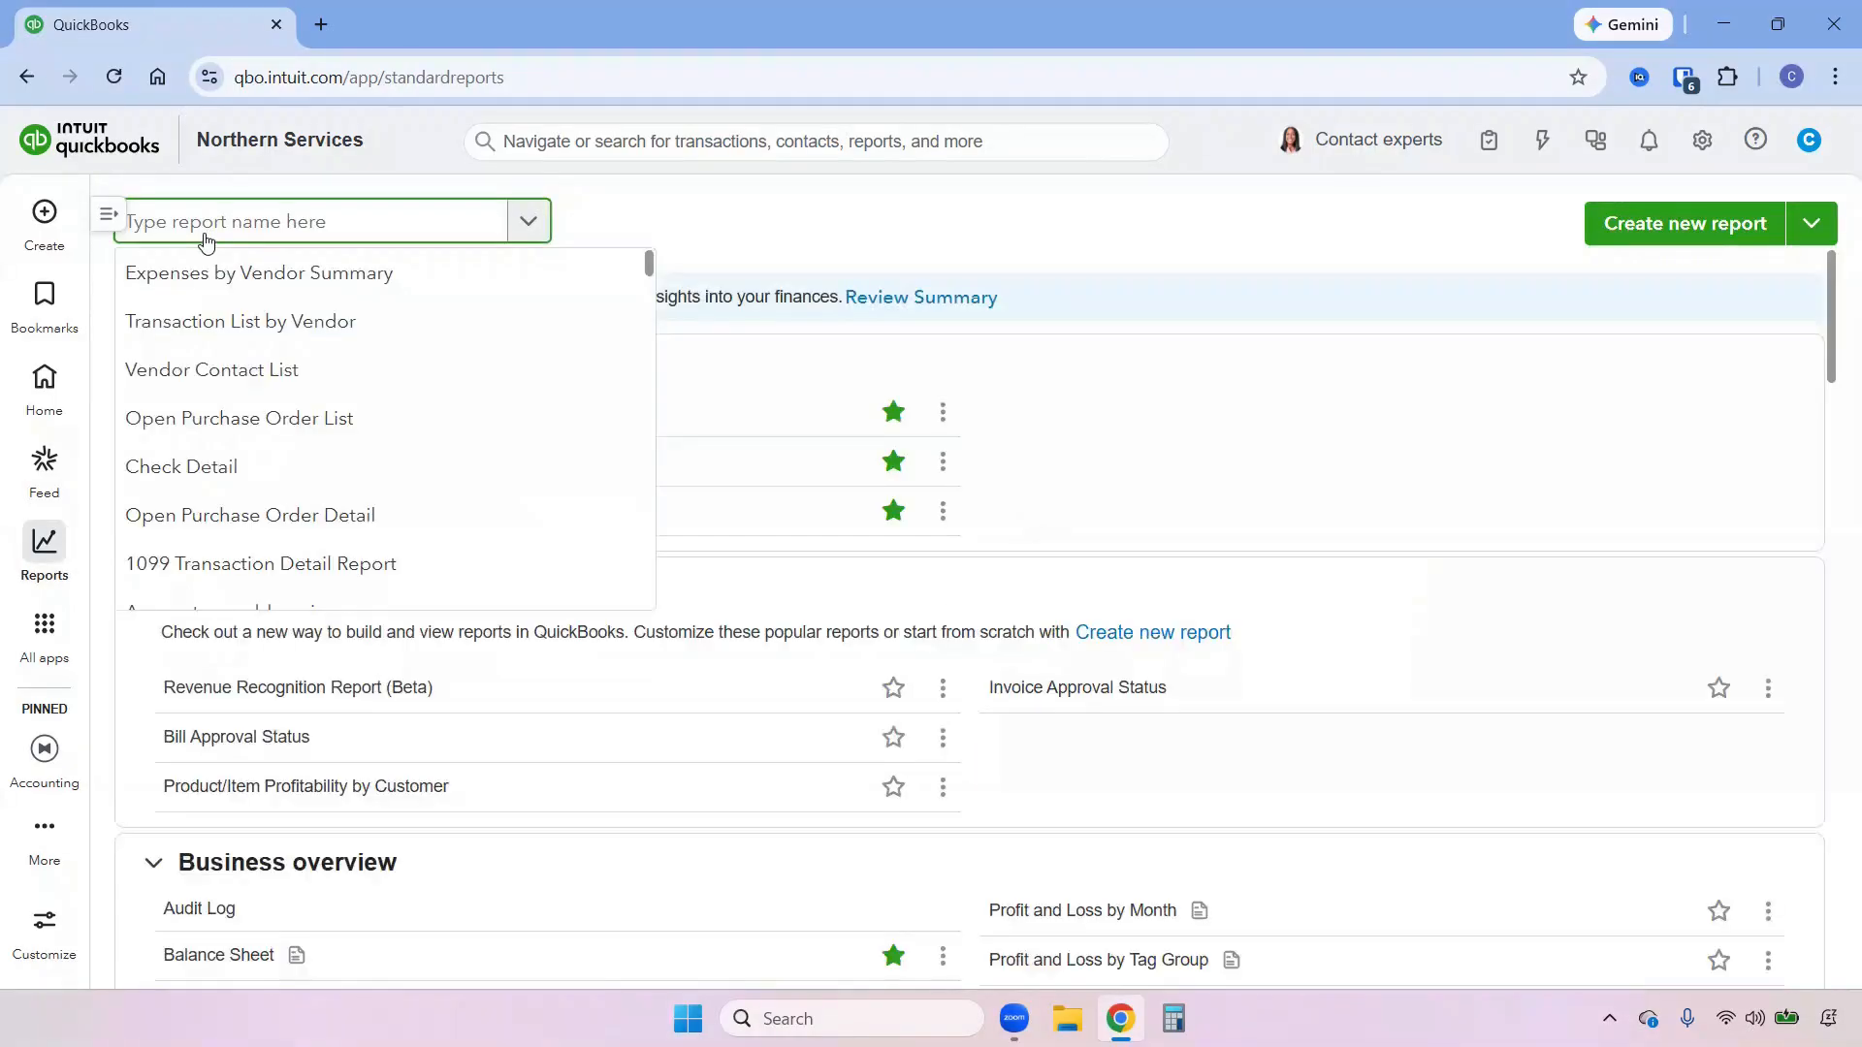
{"action": "type", "text": "sales"}
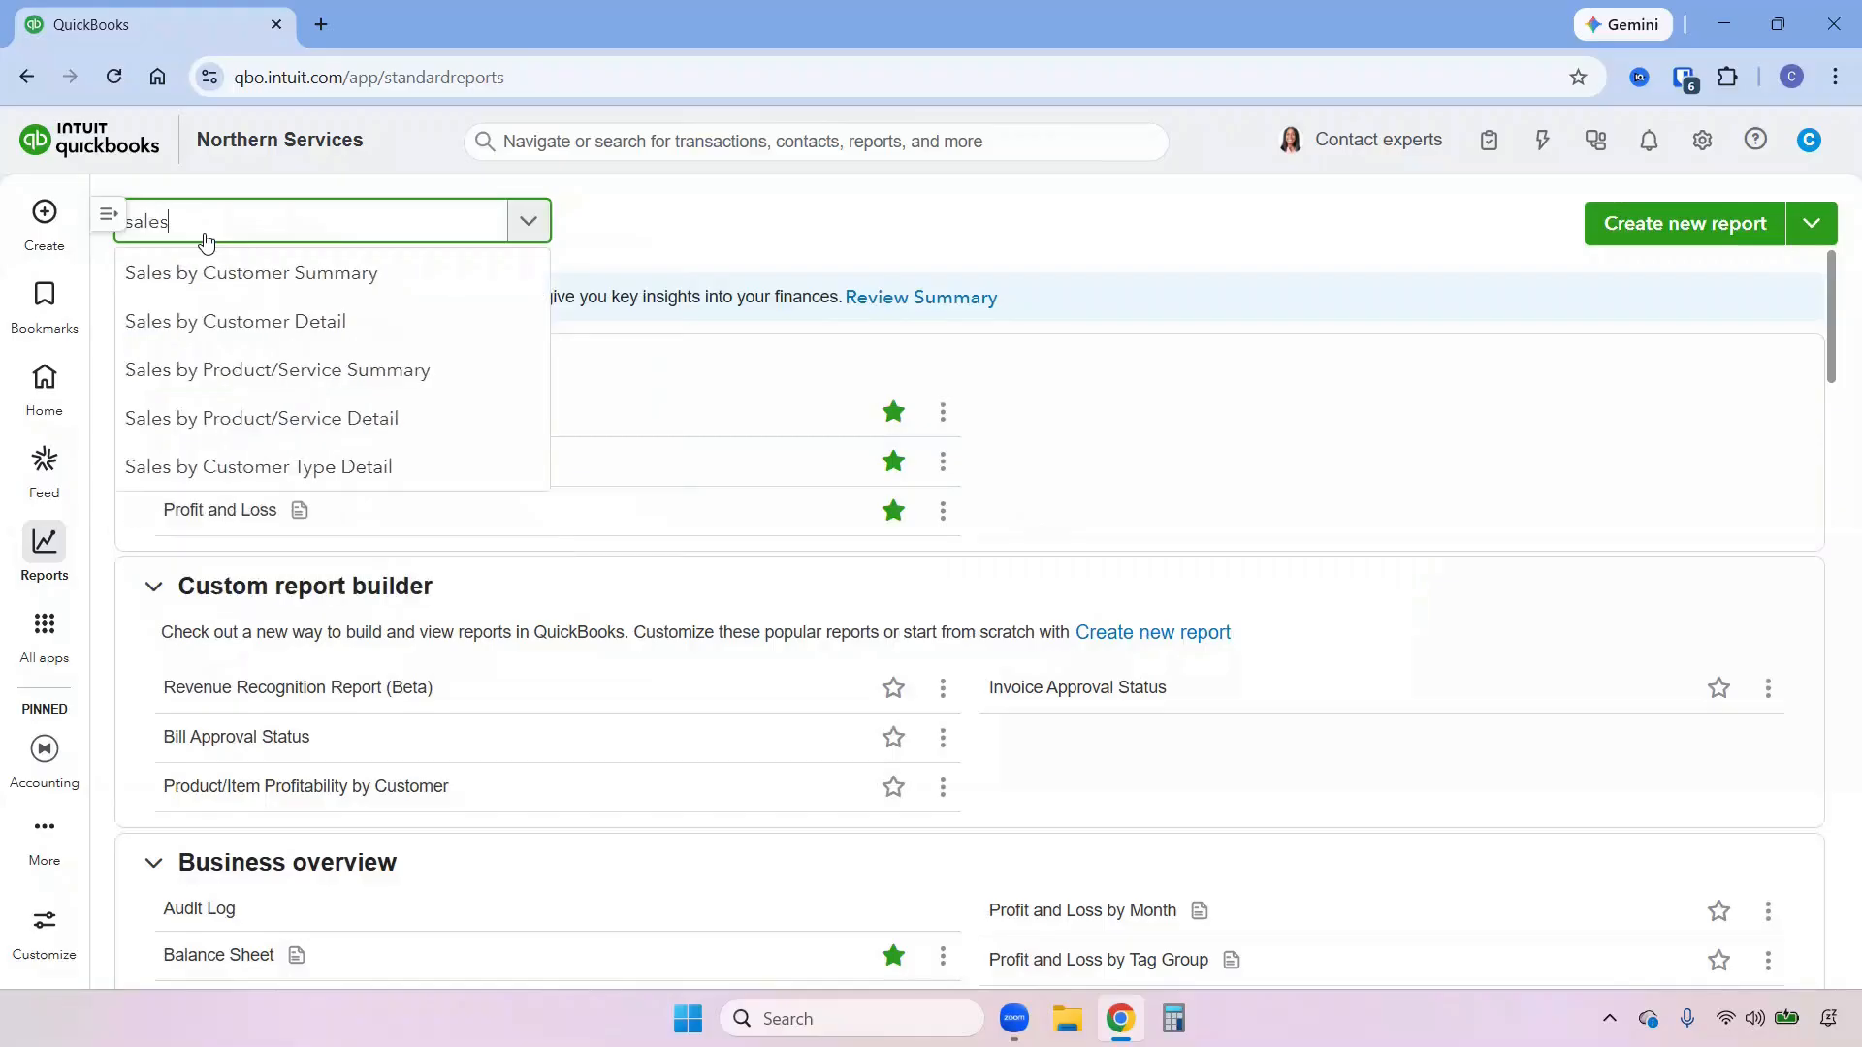
{"action": "left_click", "coordinate": [289, 419]}
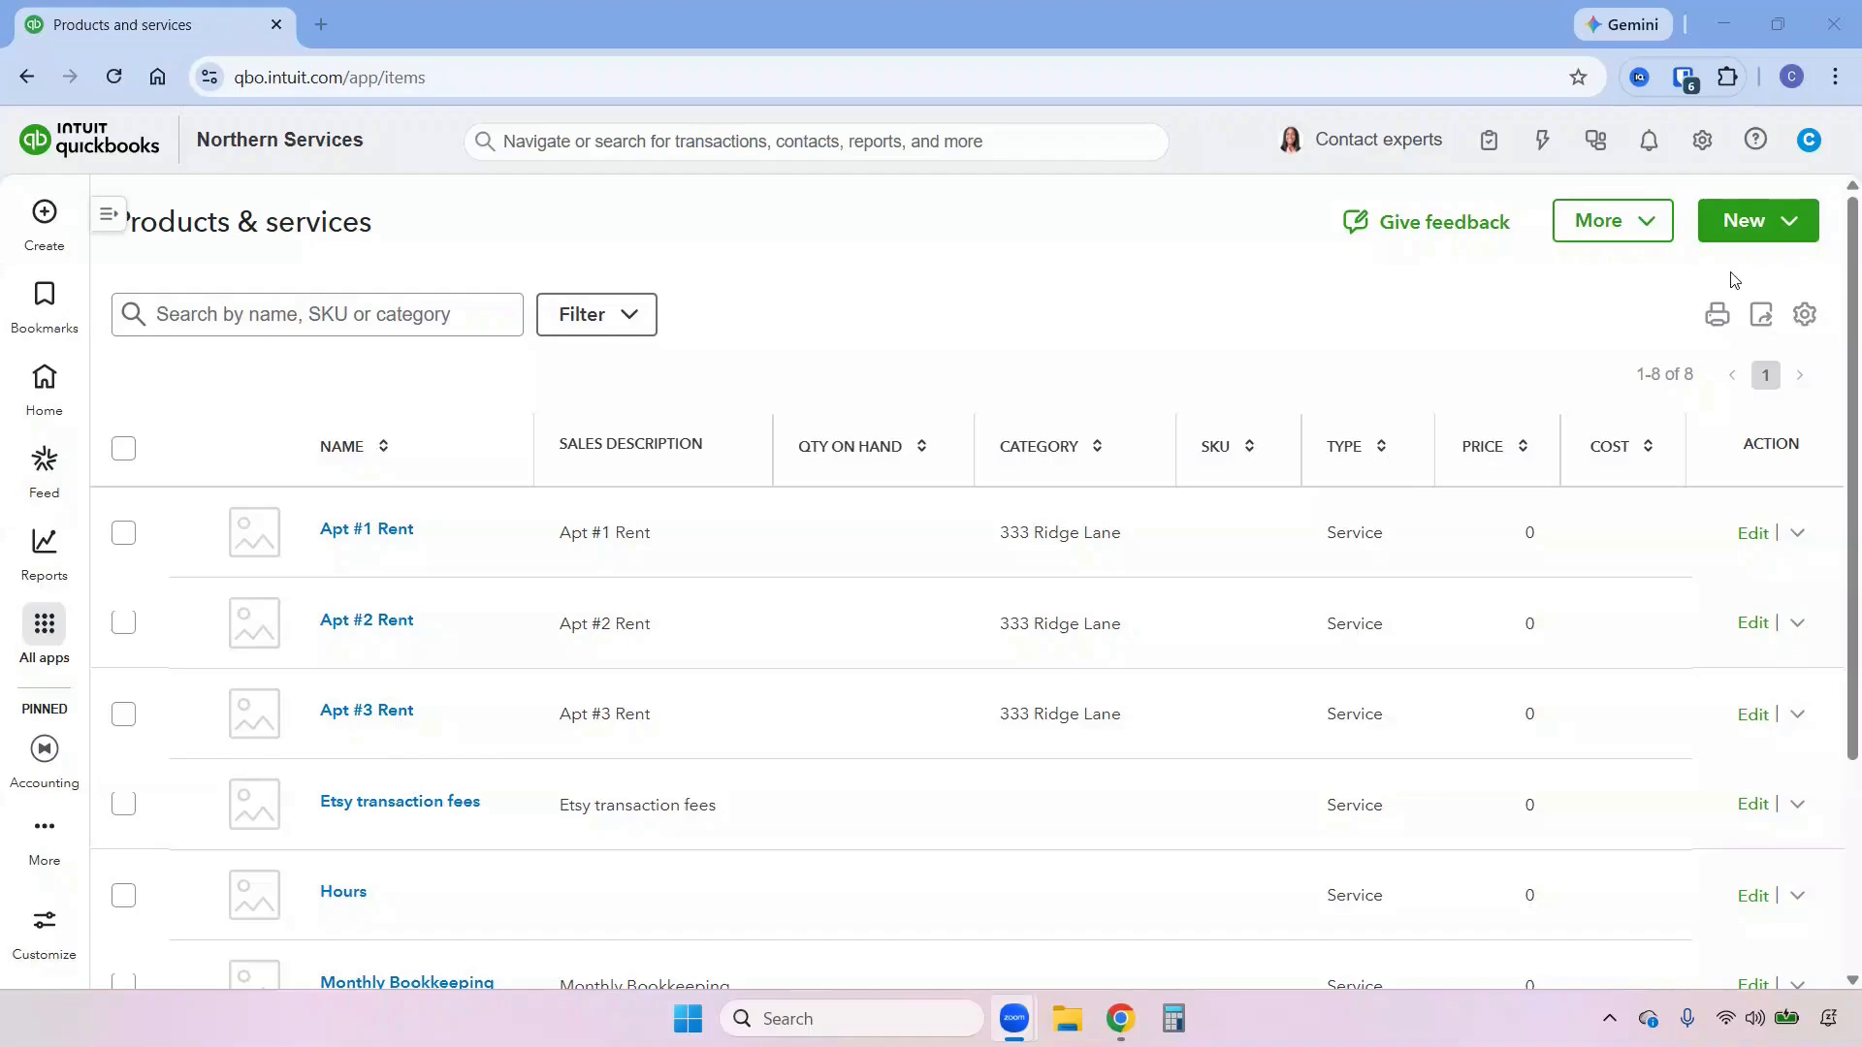
Open the batch import for products and services and start its CSV/Excel import.
{"action": "left_click", "coordinate": [1806, 231]}
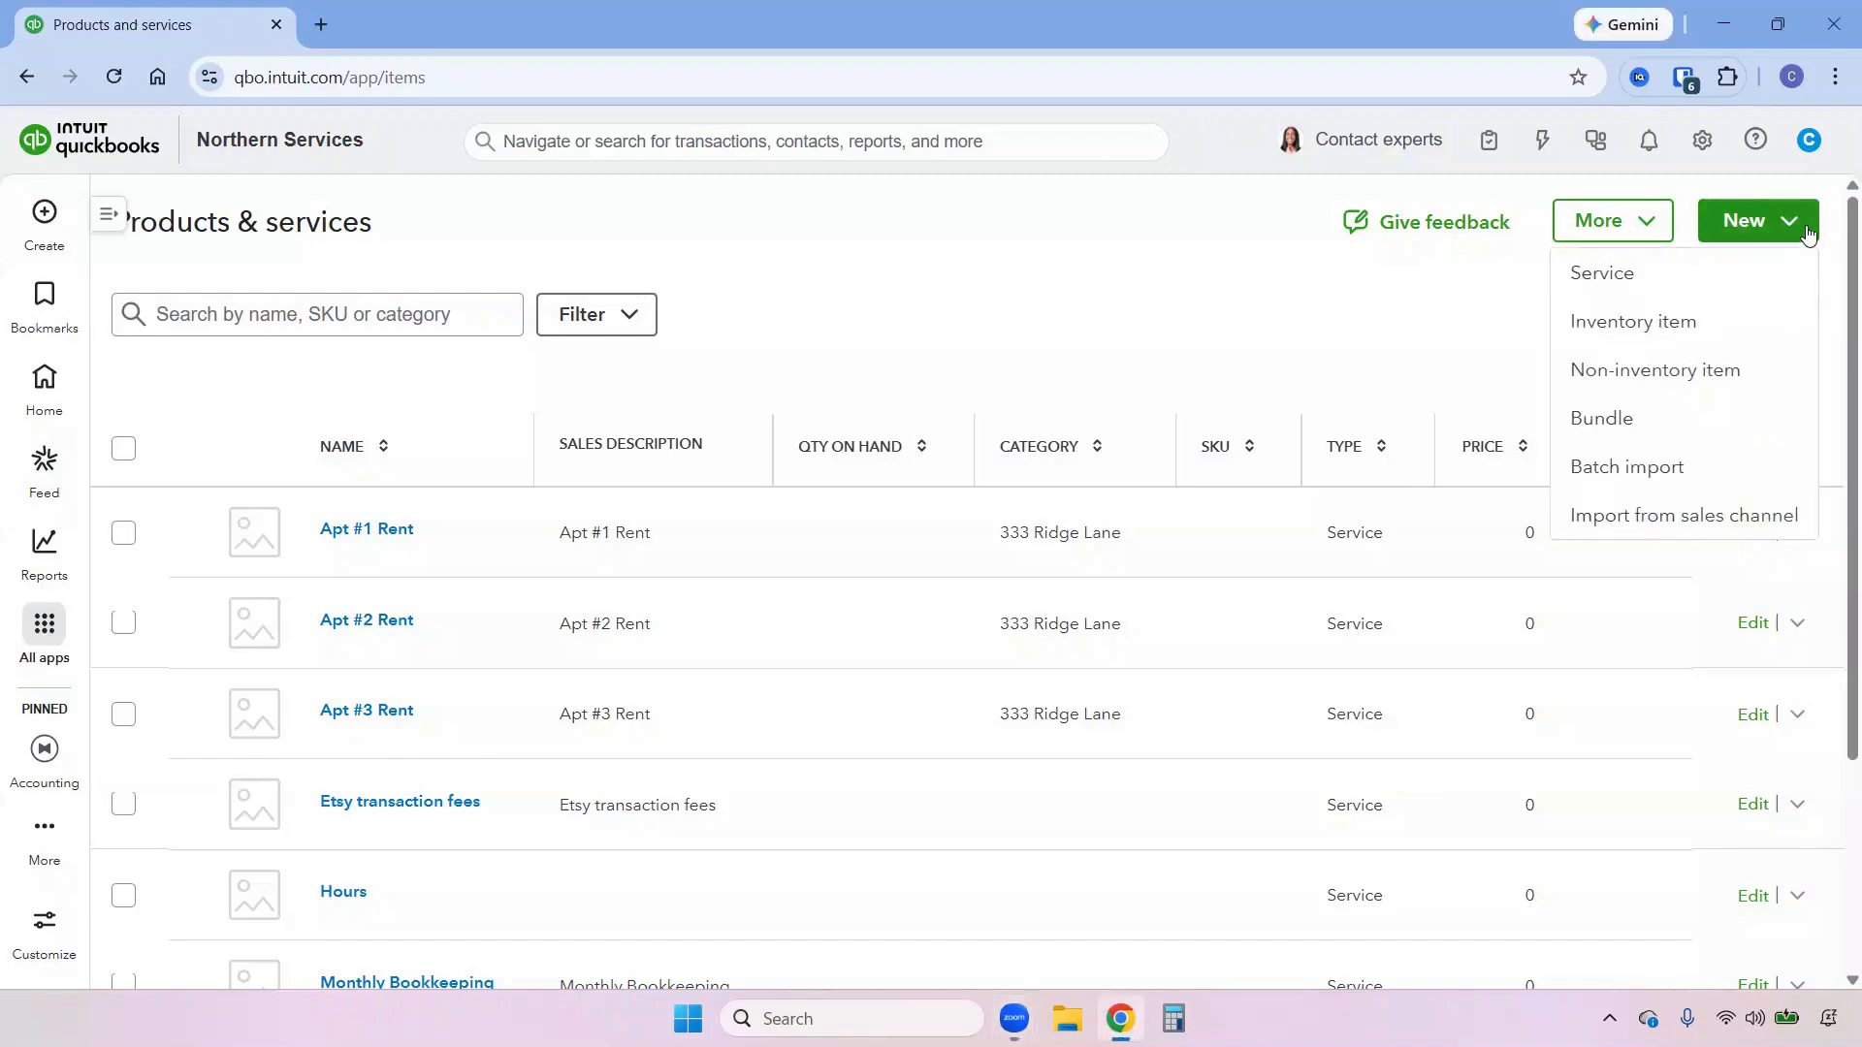
{"action": "left_click", "coordinate": [1665, 462]}
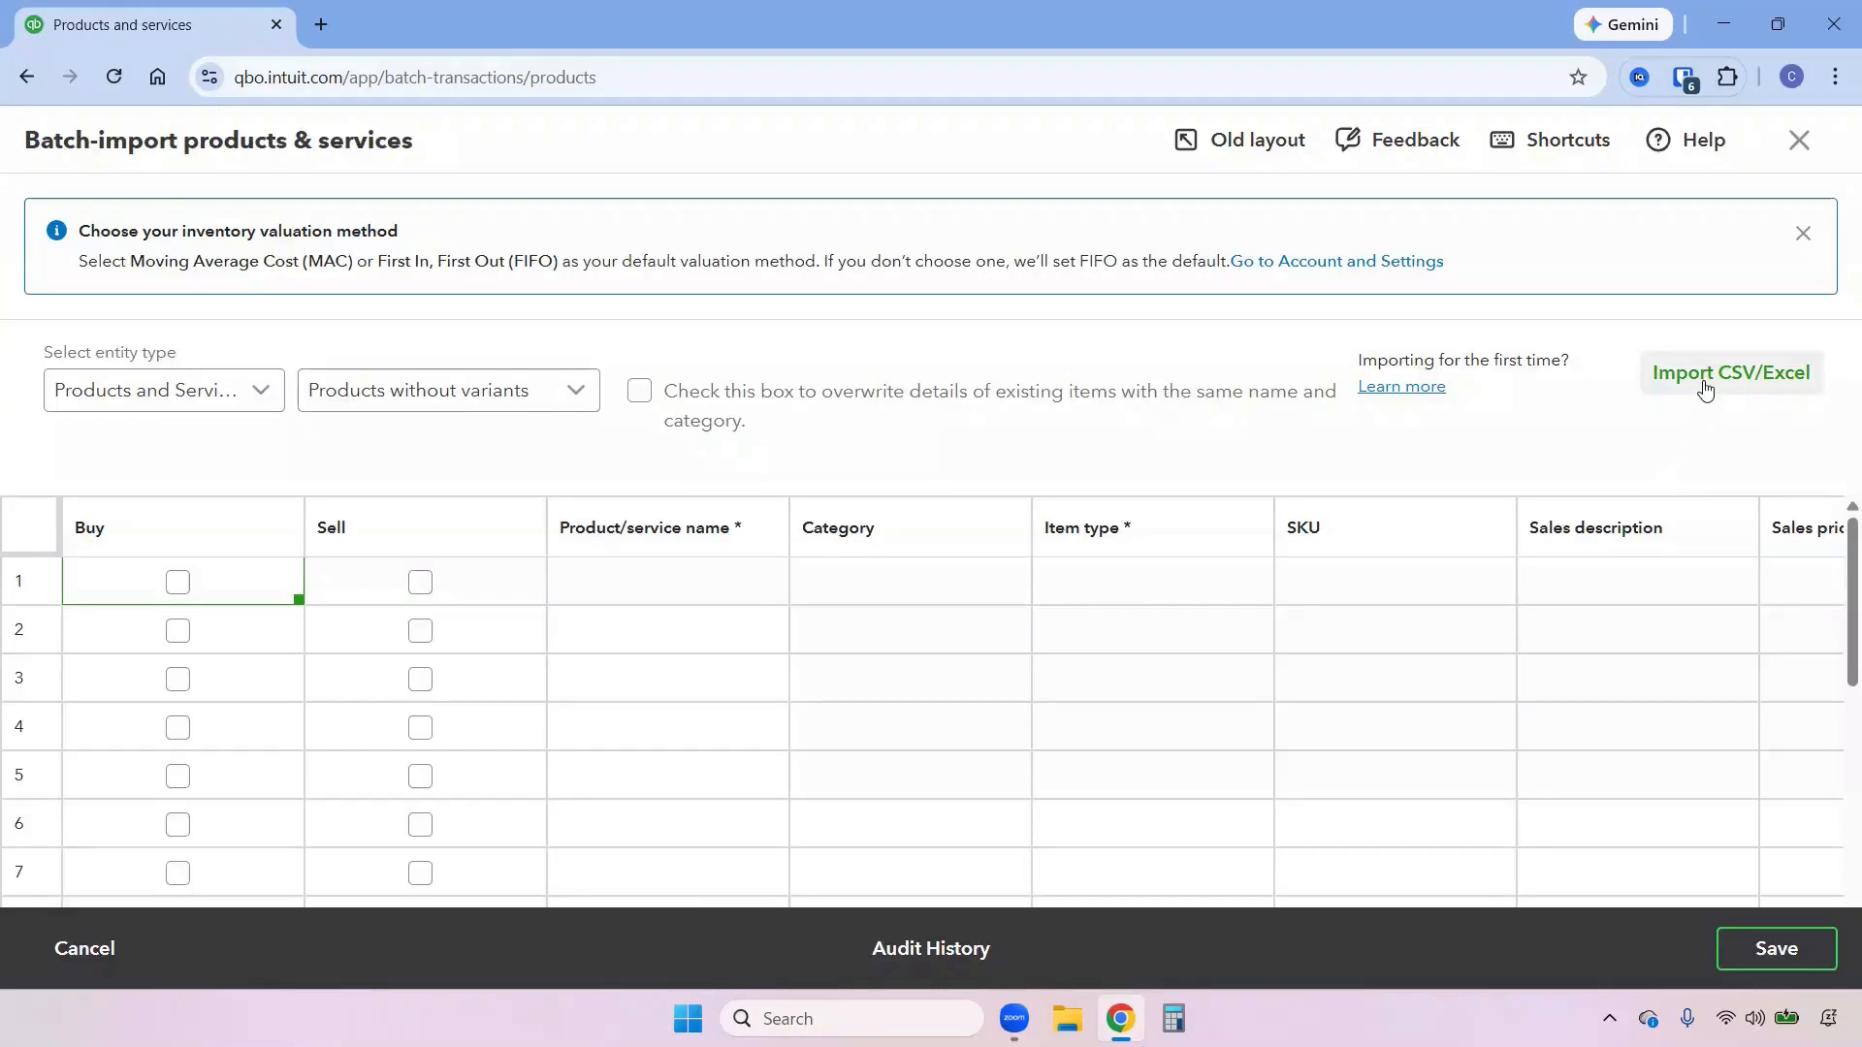
{"action": "left_click", "coordinate": [1703, 386]}
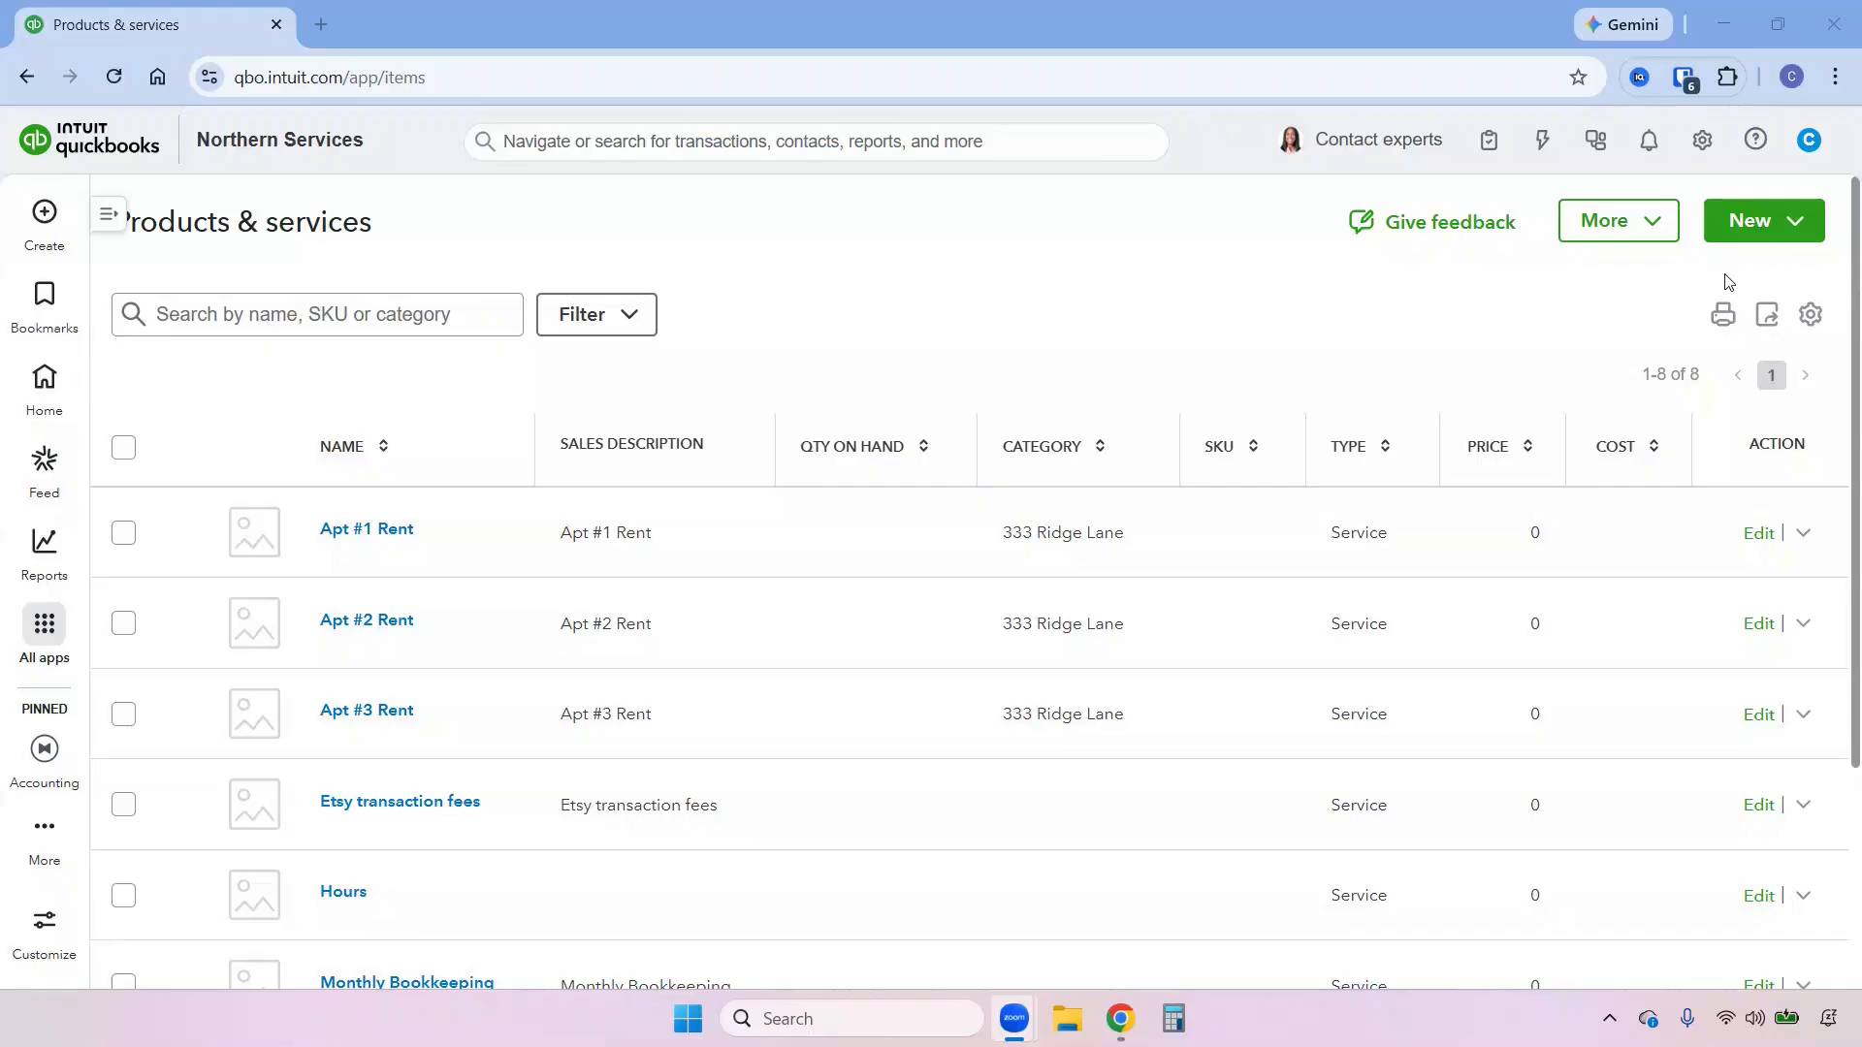
From the products and services list, open the option to import new items from a sales channel.
{"action": "left_click", "coordinate": [1812, 231]}
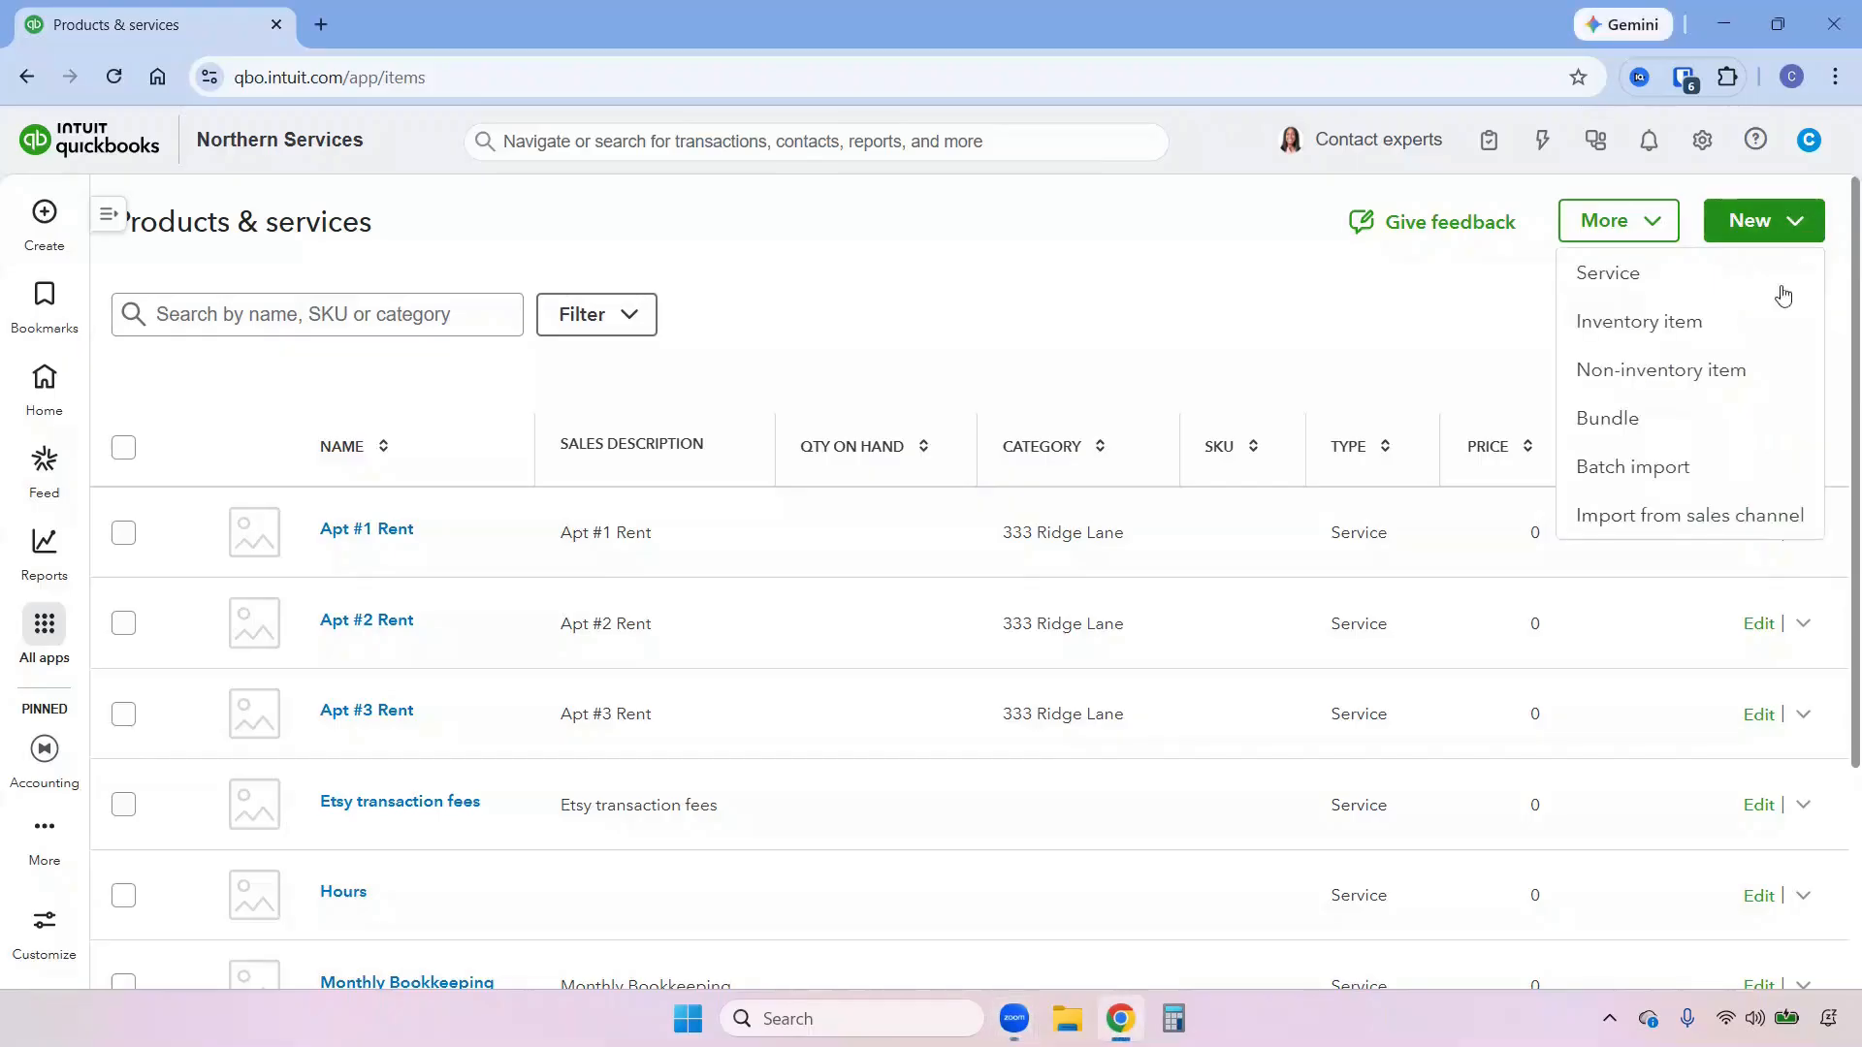
{"action": "left_click", "coordinate": [1718, 521]}
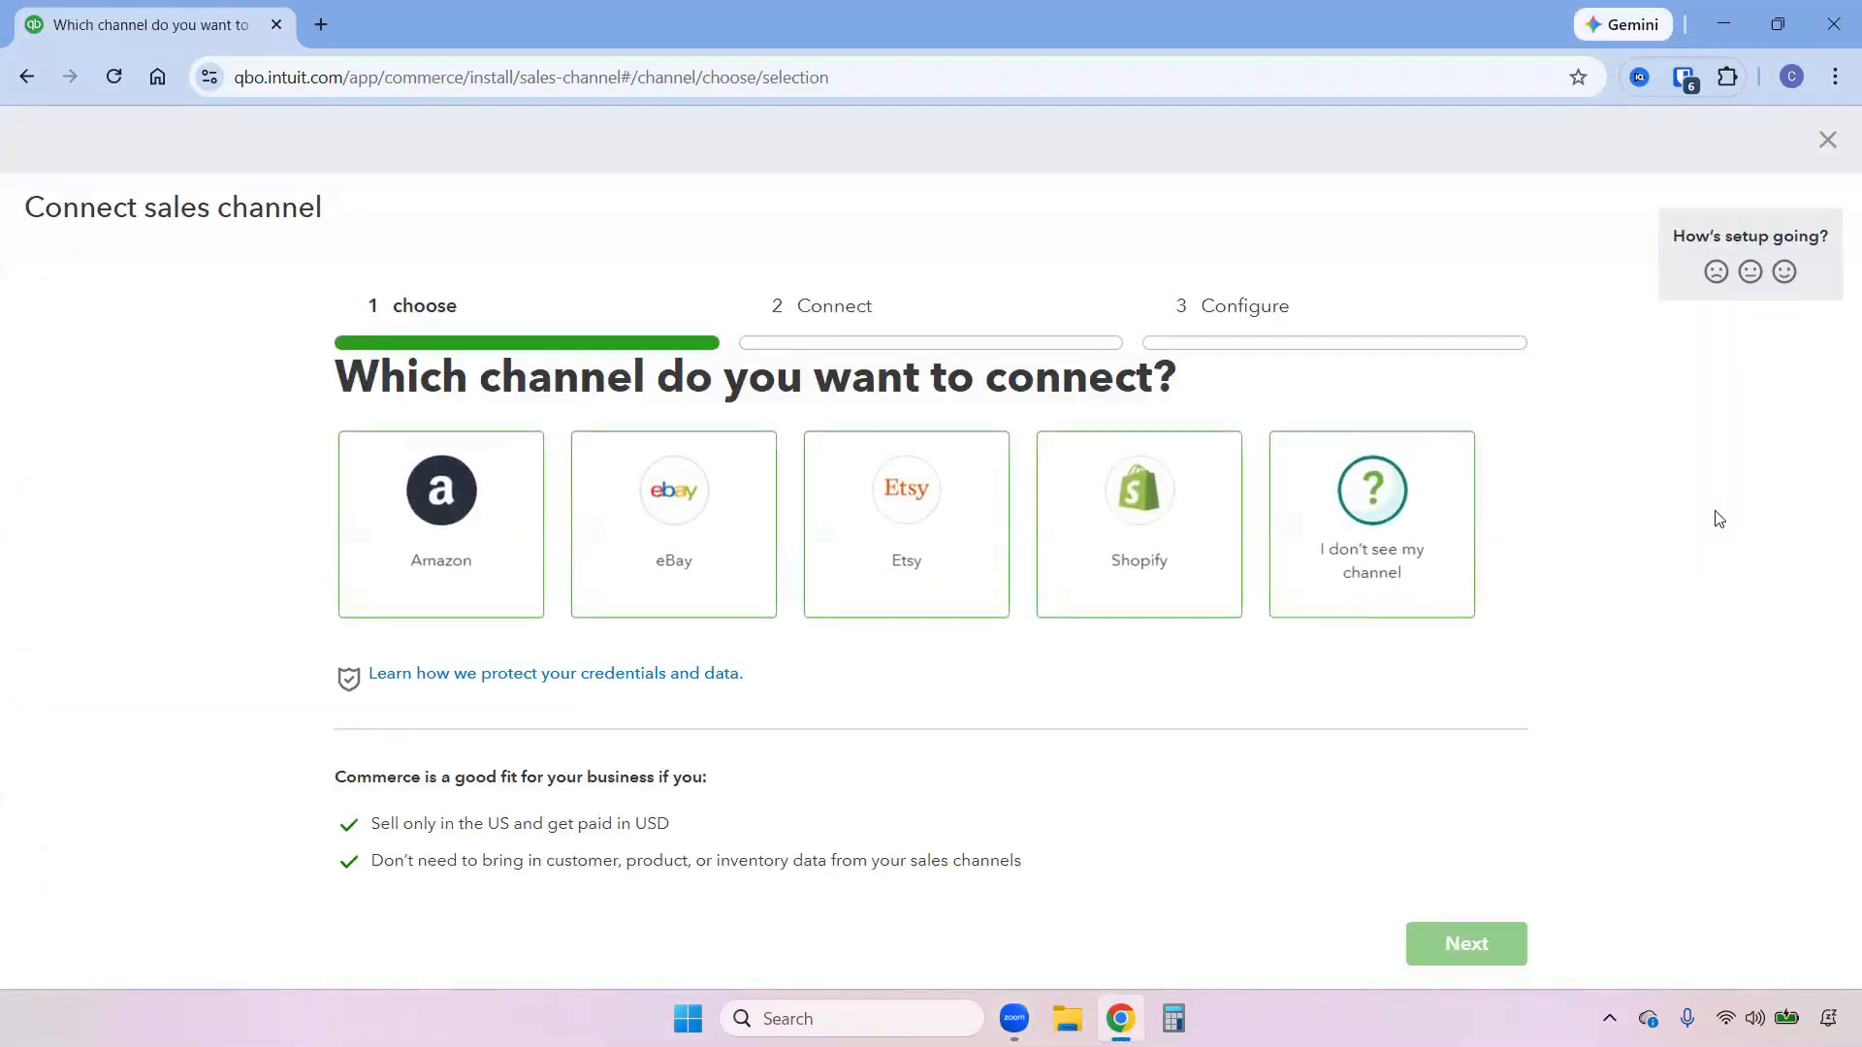